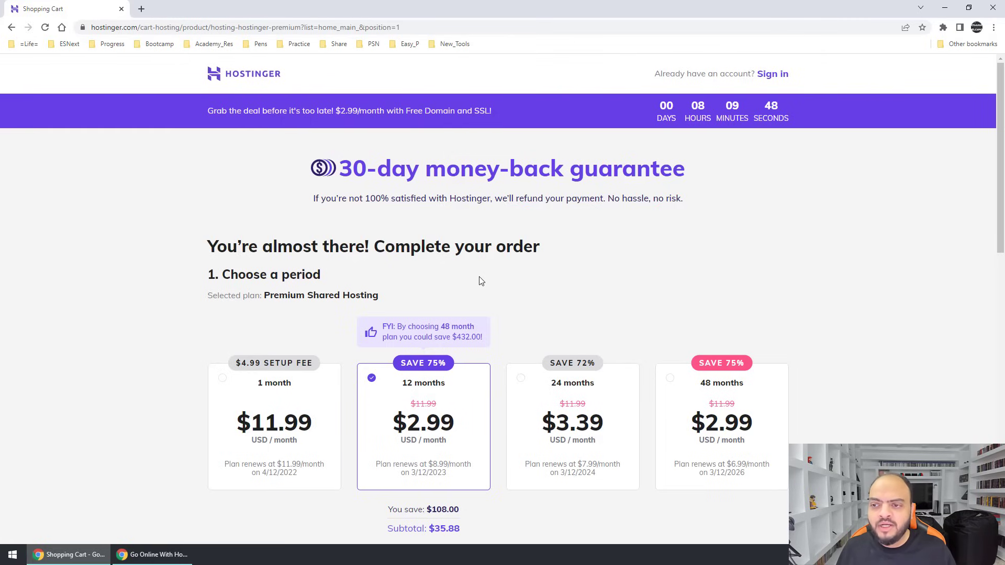
# Switch the incognito Hostinger homepage to the Arabic-countries region, then return to the shopping cart order
pyautogui.click(155, 555)
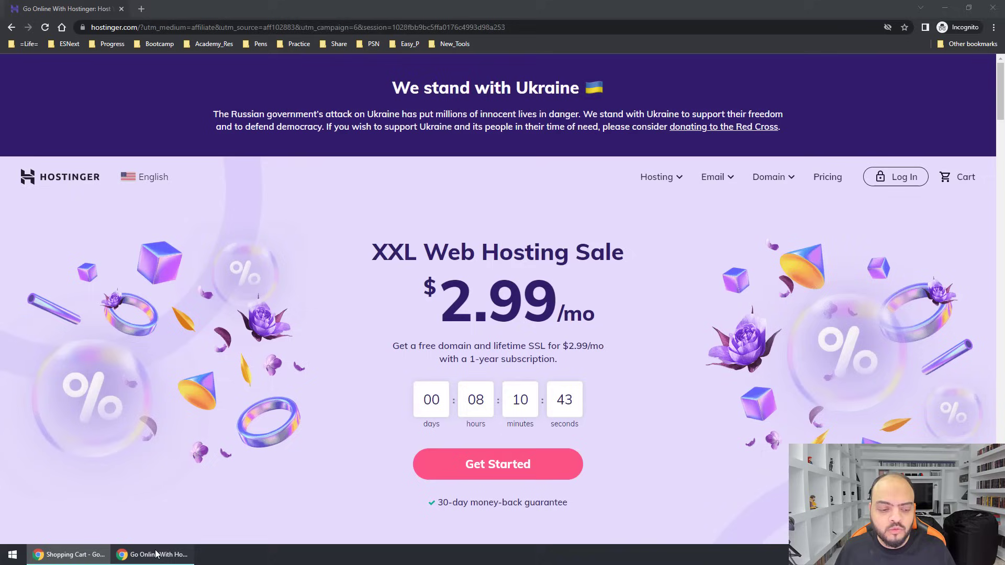
pyautogui.click(156, 179)
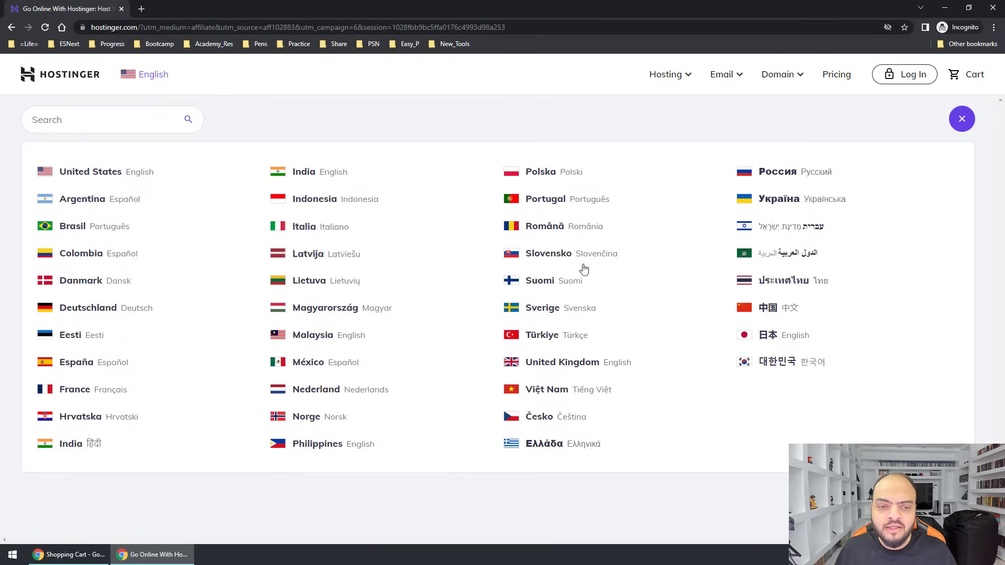
pyautogui.click(792, 263)
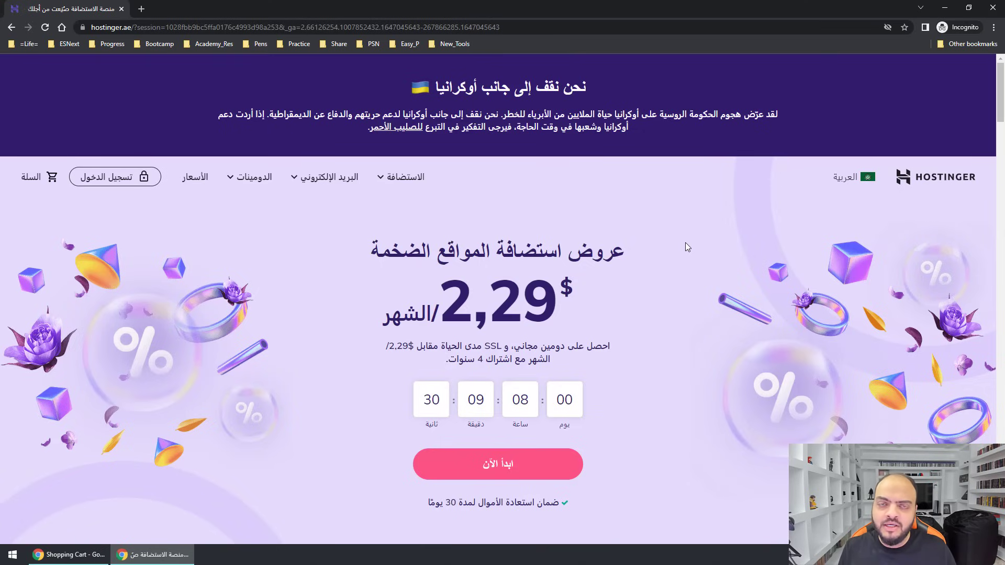
pyautogui.click(68, 554)
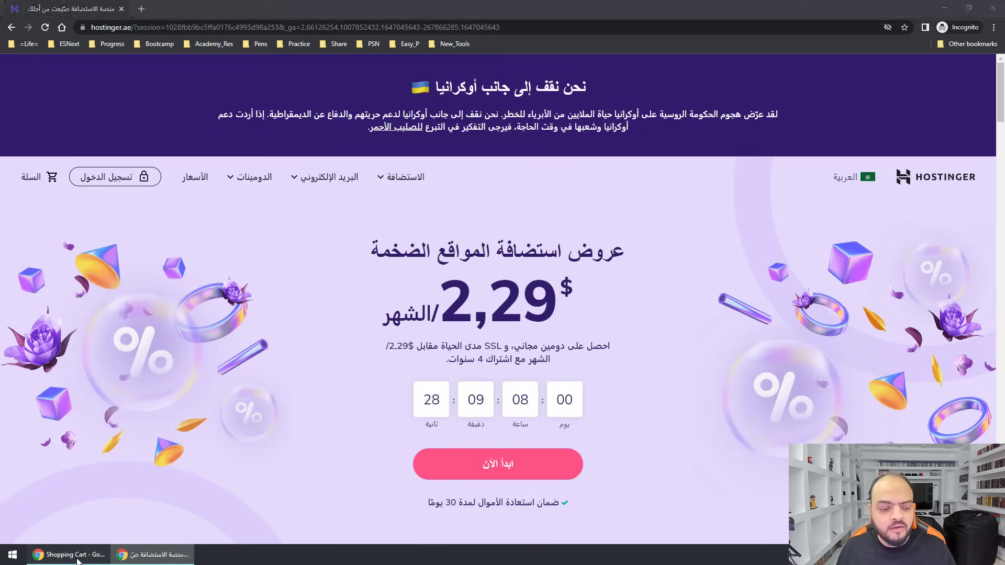
pyautogui.scroll(-8, 174, 323)
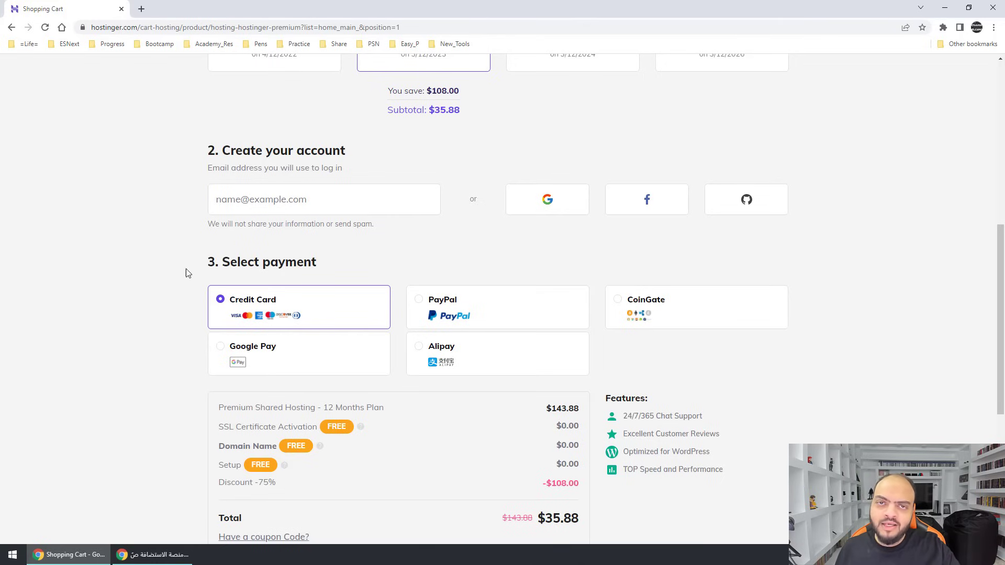
# Apply the coupon code ELZERO and review the reduced $33.36 order total
pyautogui.scroll(-3, 178, 271)
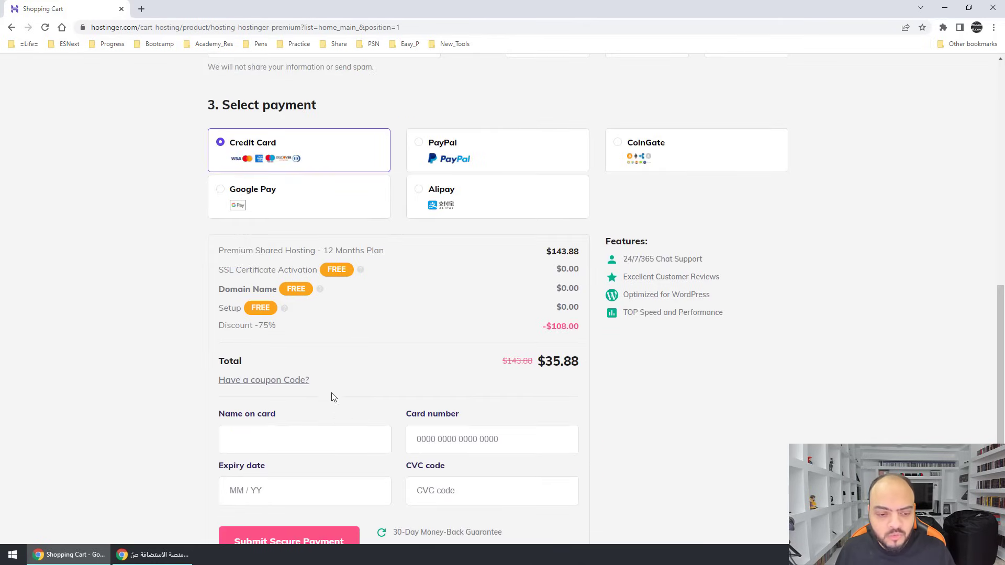
pyautogui.click(294, 382)
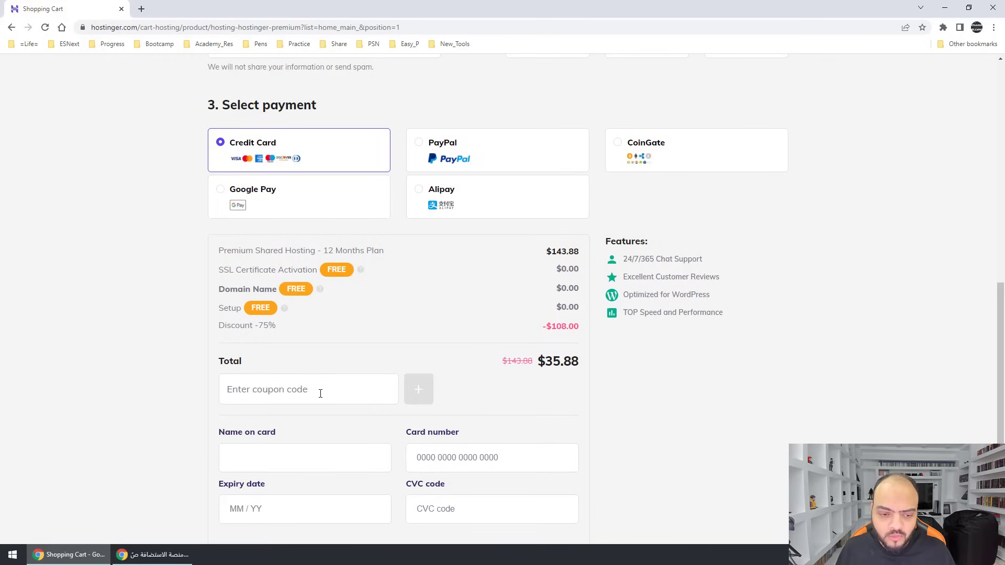
pyautogui.write('ELZERO')
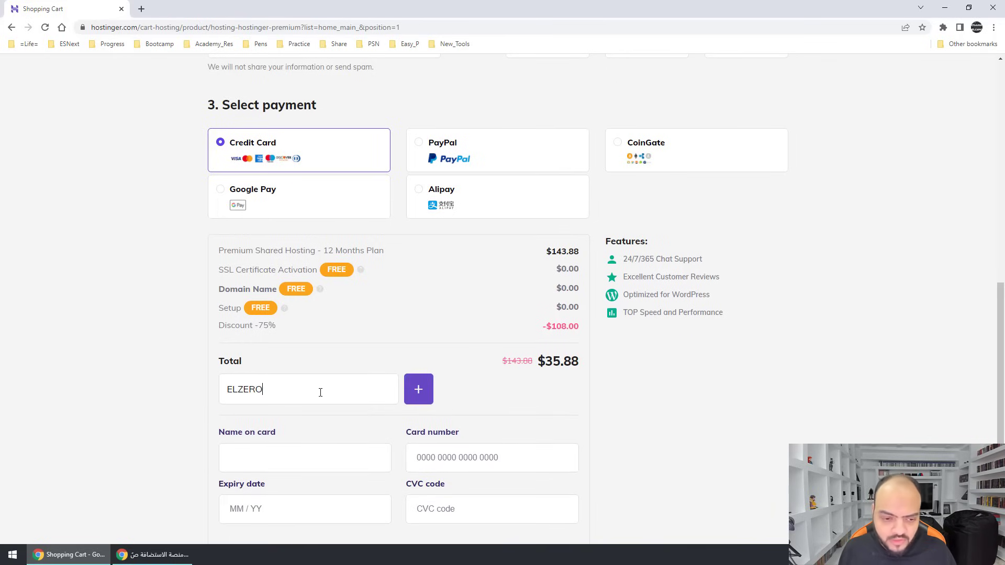
pyautogui.click(418, 390)
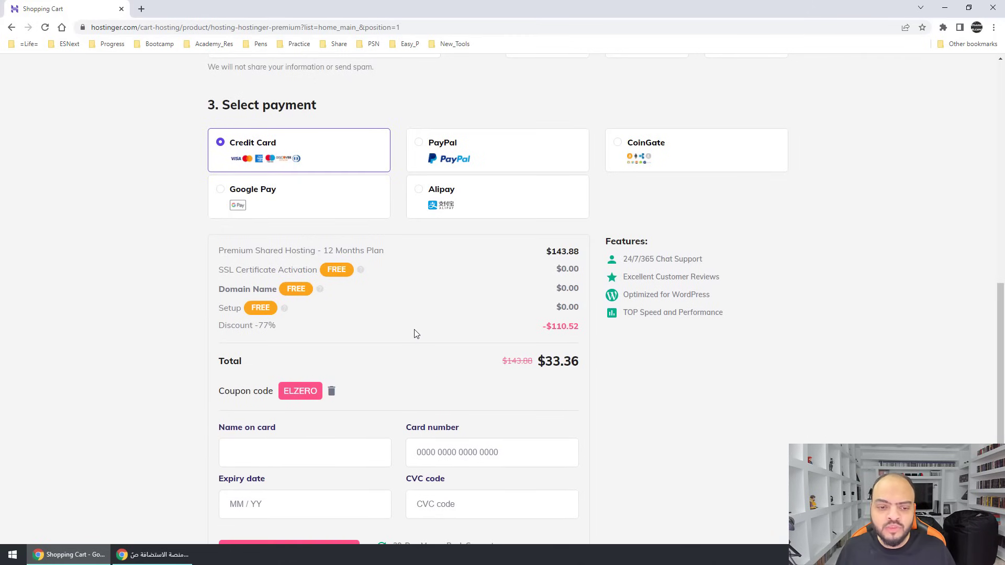
pyautogui.scroll(-3, 412, 334)
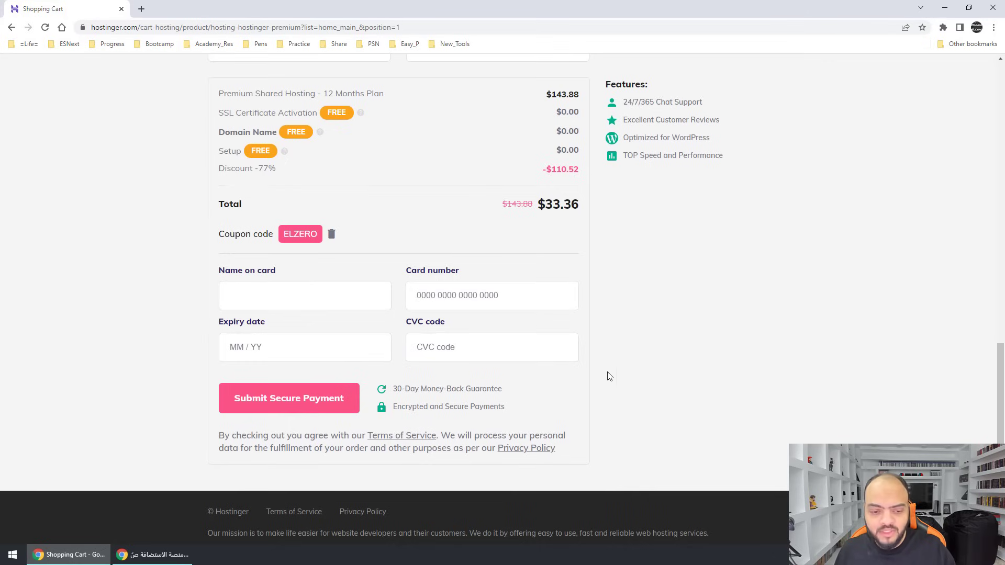
pyautogui.scroll(4, 632, 385)
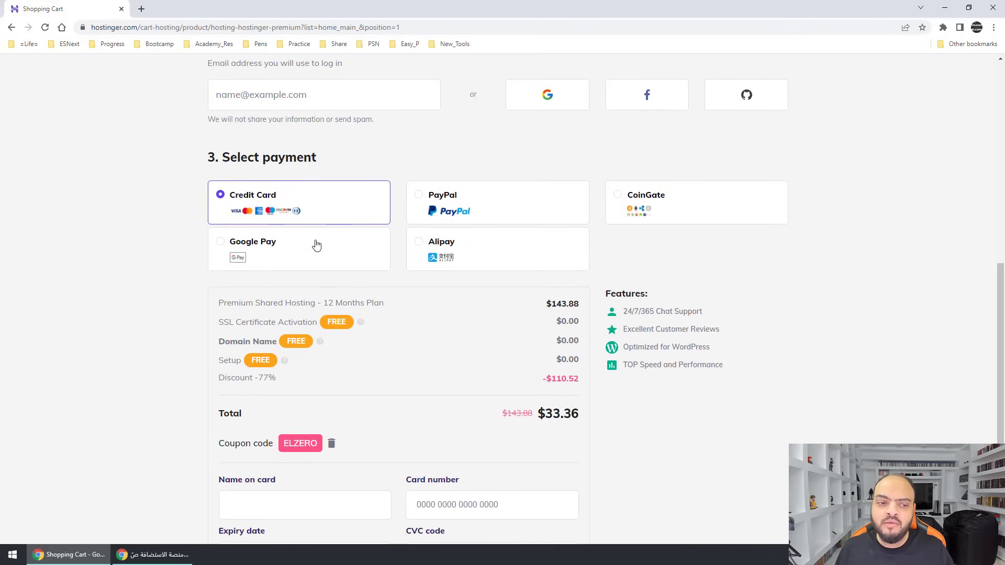
pyautogui.scroll(-4, 365, 286)
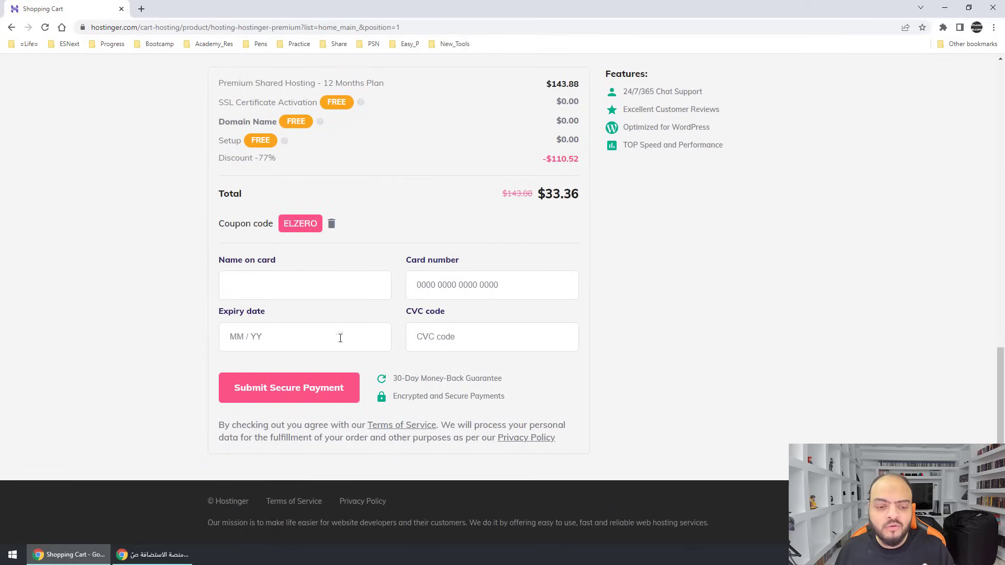
pyautogui.scroll(7, 291, 387)
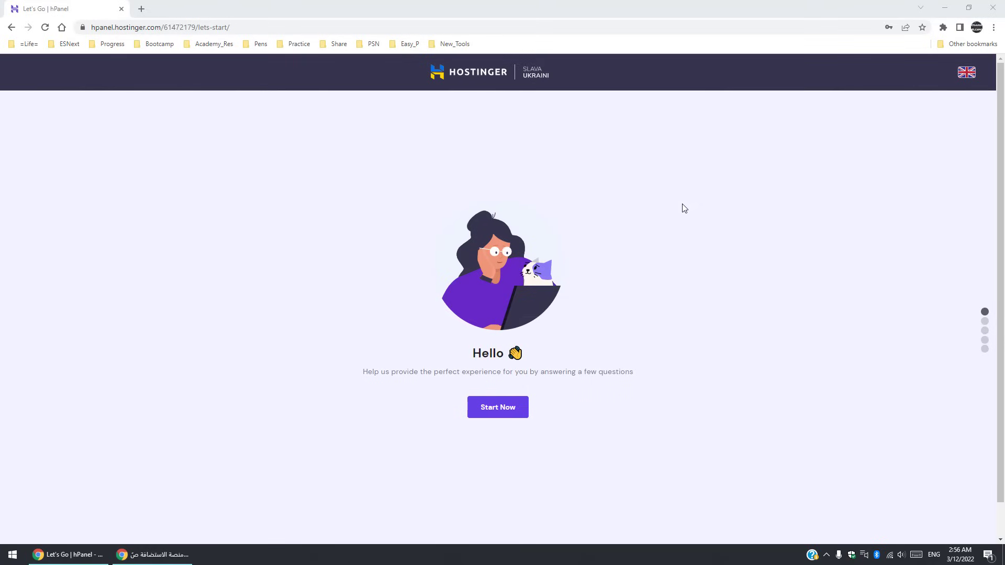
# Start the setup survey and answer Myself, A portfolio, and Experienced in creating multiple websites
pyautogui.click(505, 413)
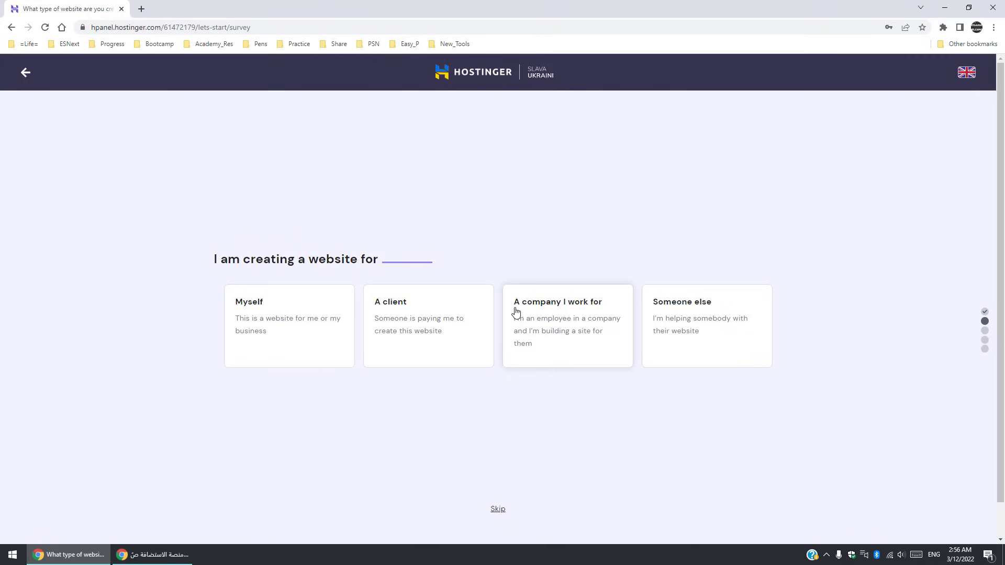
pyautogui.click(277, 321)
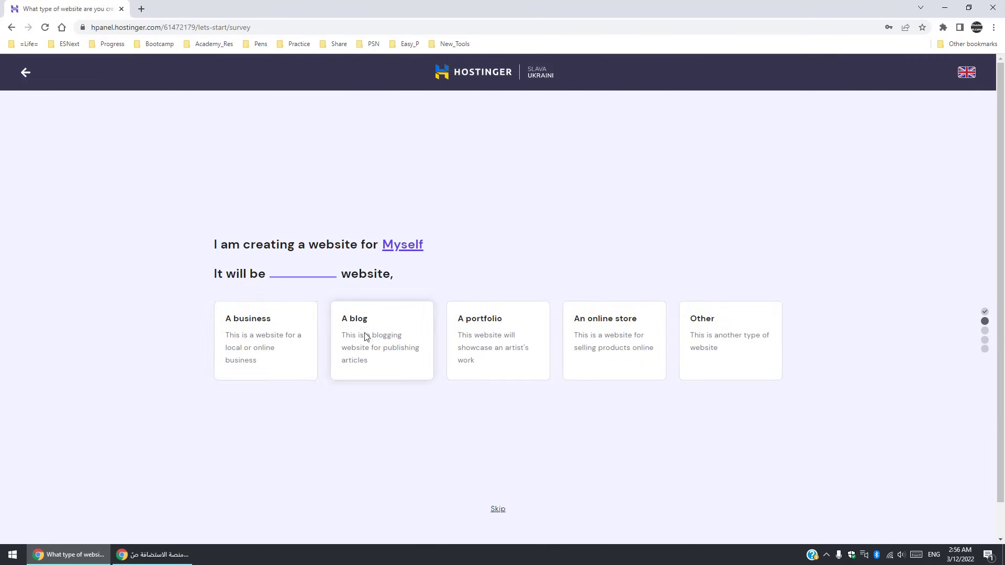
pyautogui.click(480, 335)
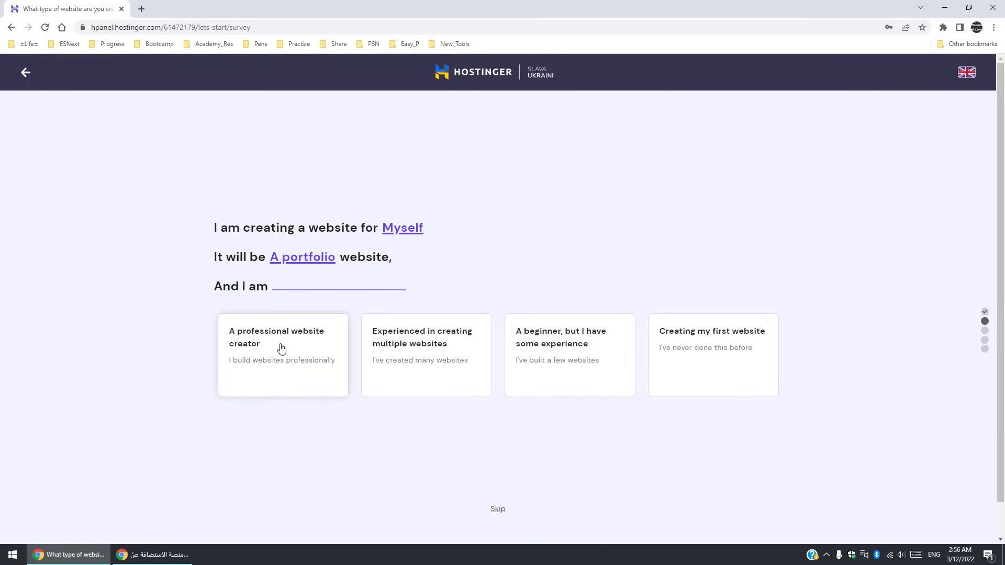
pyautogui.click(422, 346)
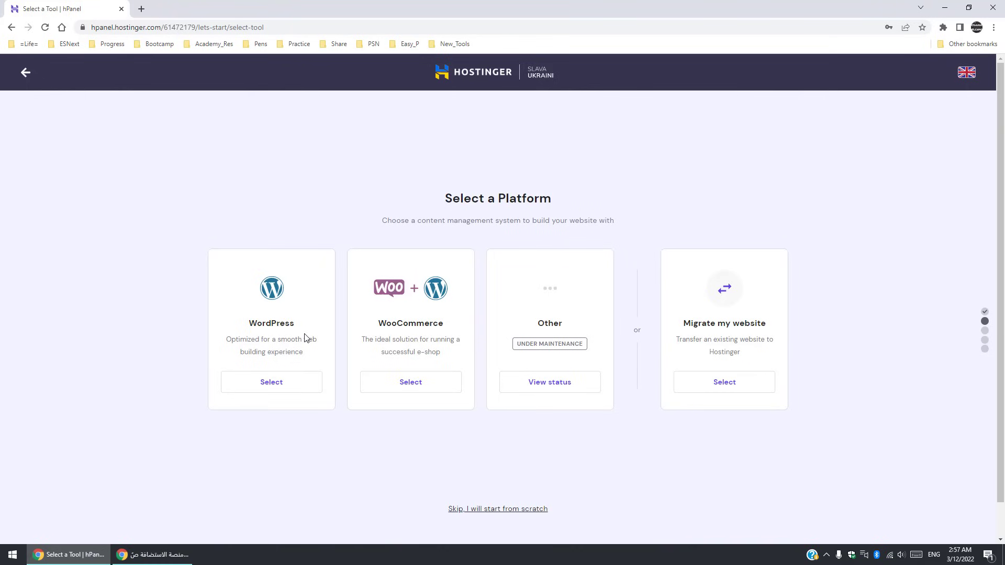
# Skip the platform choice, claim a free domain and check elzero-test.com availability
pyautogui.click(515, 509)
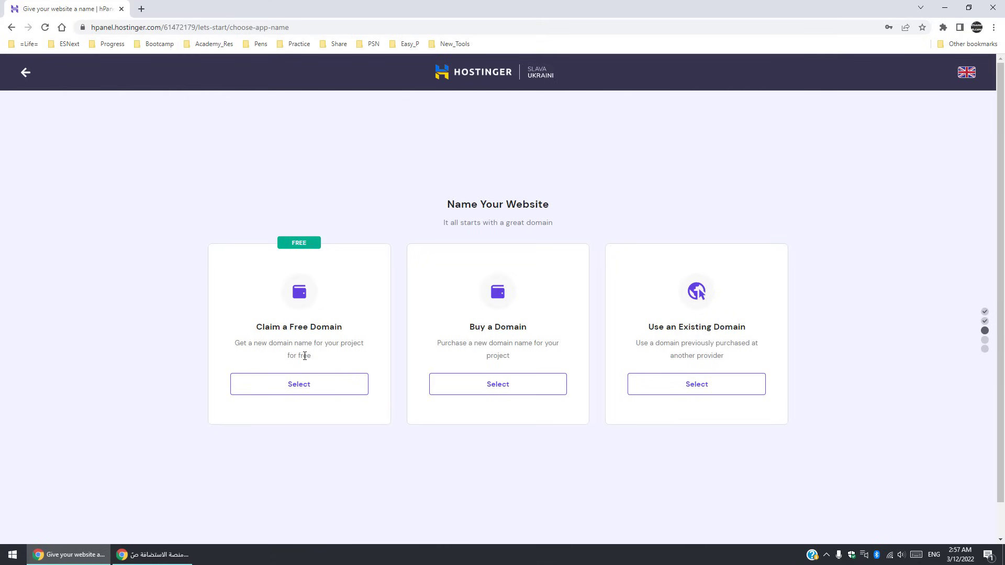
pyautogui.click(298, 386)
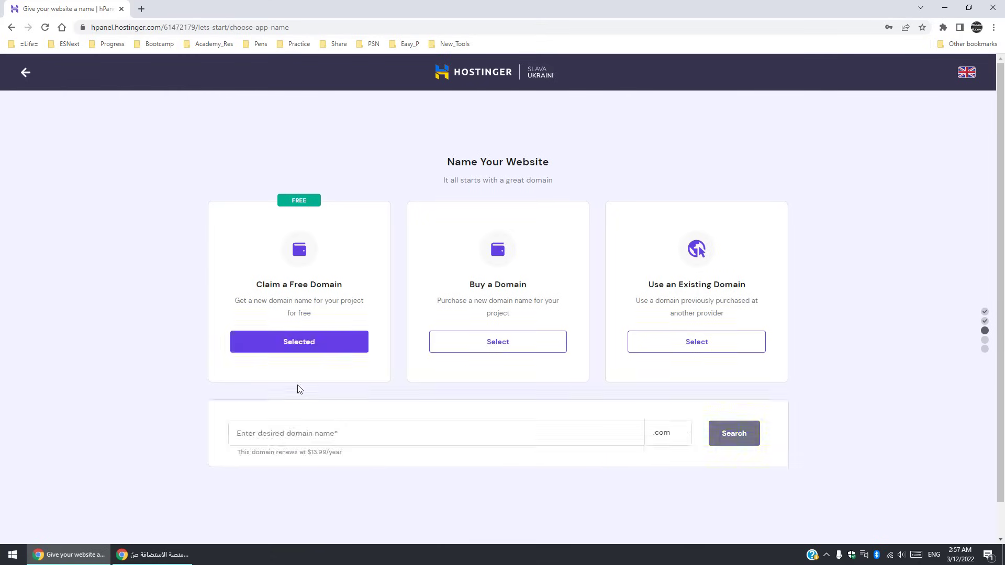
pyautogui.click(328, 430)
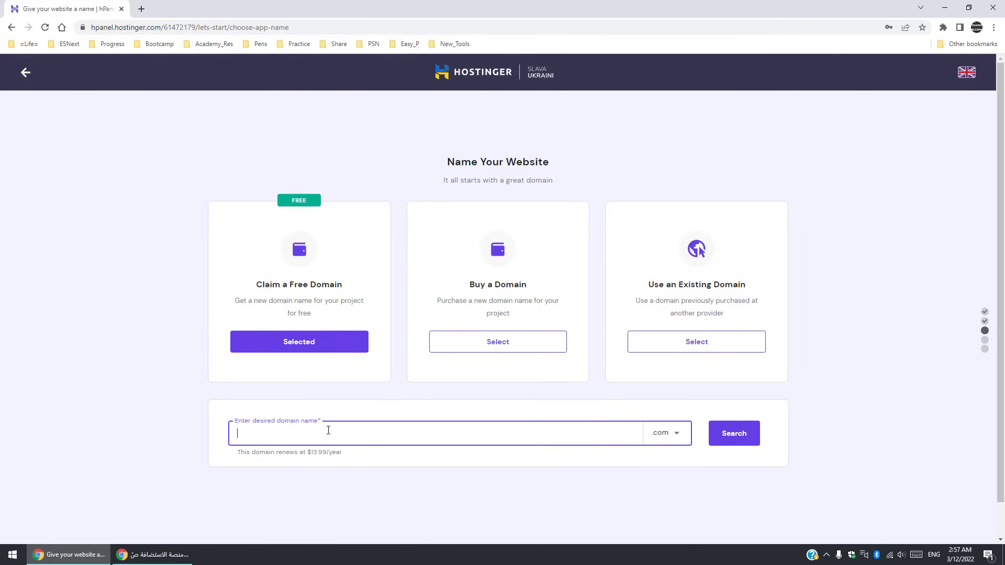
pyautogui.write('elzero')
pyautogui.click(674, 433)
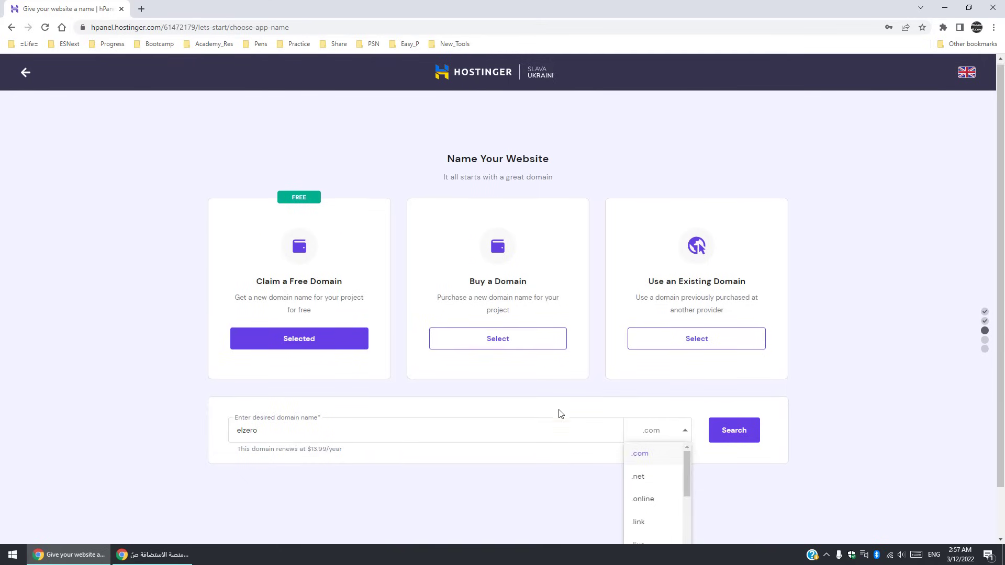
pyautogui.scroll(-1, 561, 414)
pyautogui.scroll(-3, 668, 453)
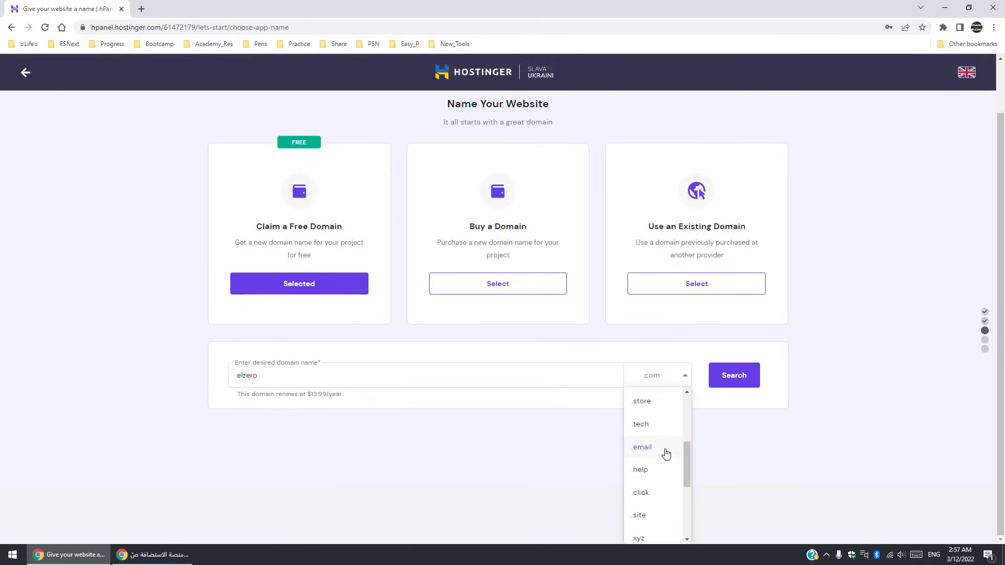
pyautogui.scroll(-3, 662, 425)
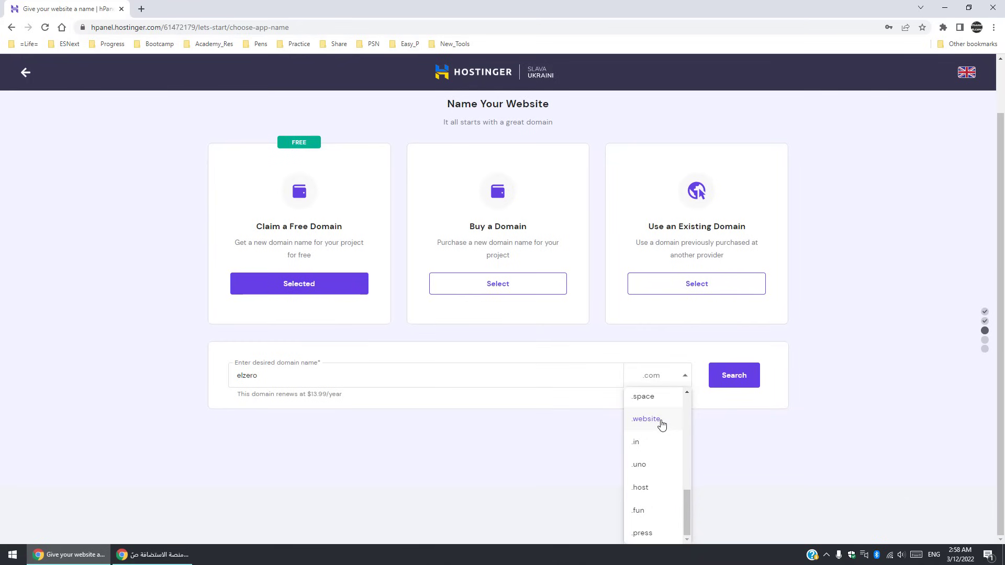
pyautogui.scroll(5, 663, 422)
pyautogui.click(290, 374)
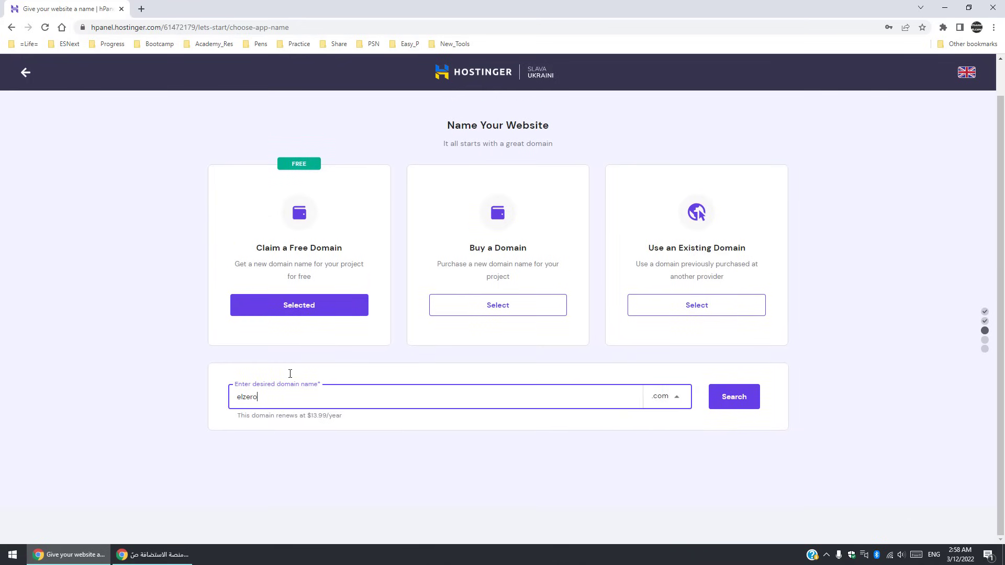
pyautogui.write('-test')
pyautogui.click(733, 396)
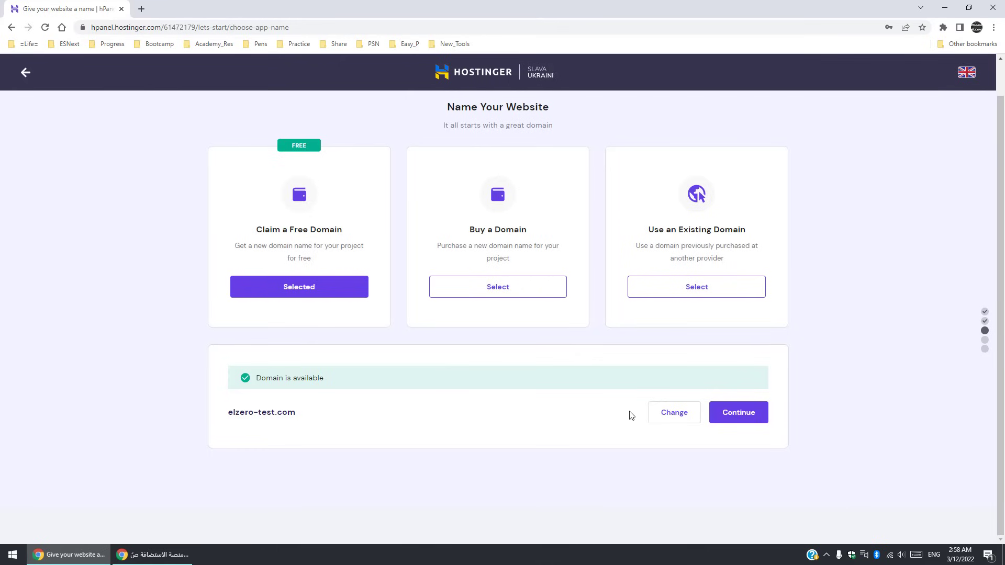
# Choose elzerotest.com instead, confirm it is available, and continue
pyautogui.click(677, 416)
pyautogui.click(291, 398)
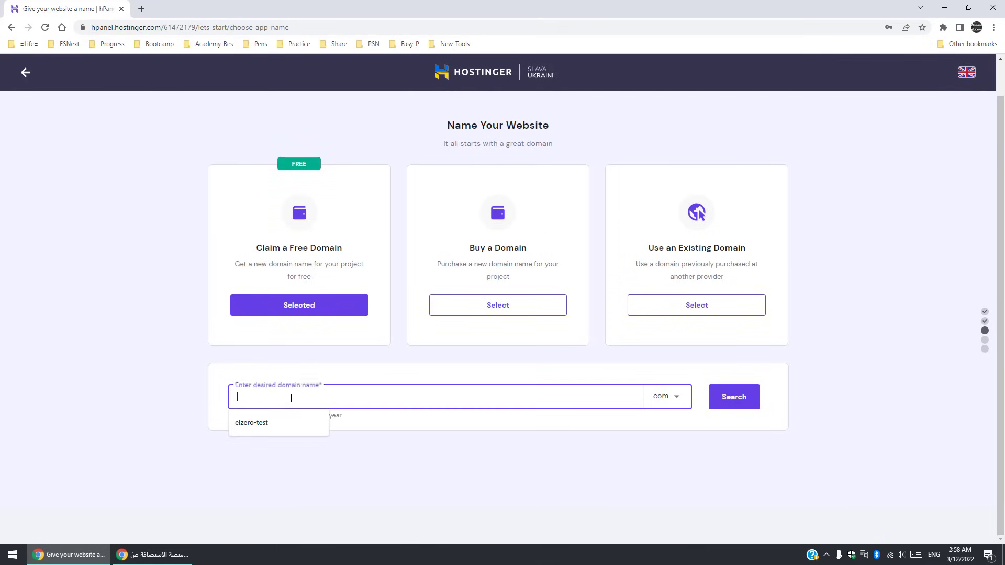
pyautogui.write('elzerotest')
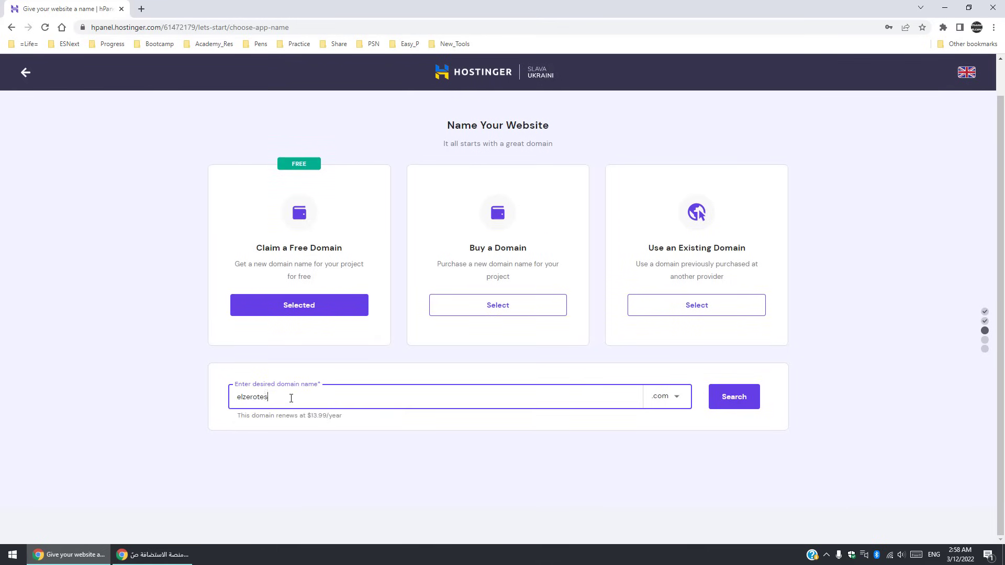
pyautogui.click(732, 399)
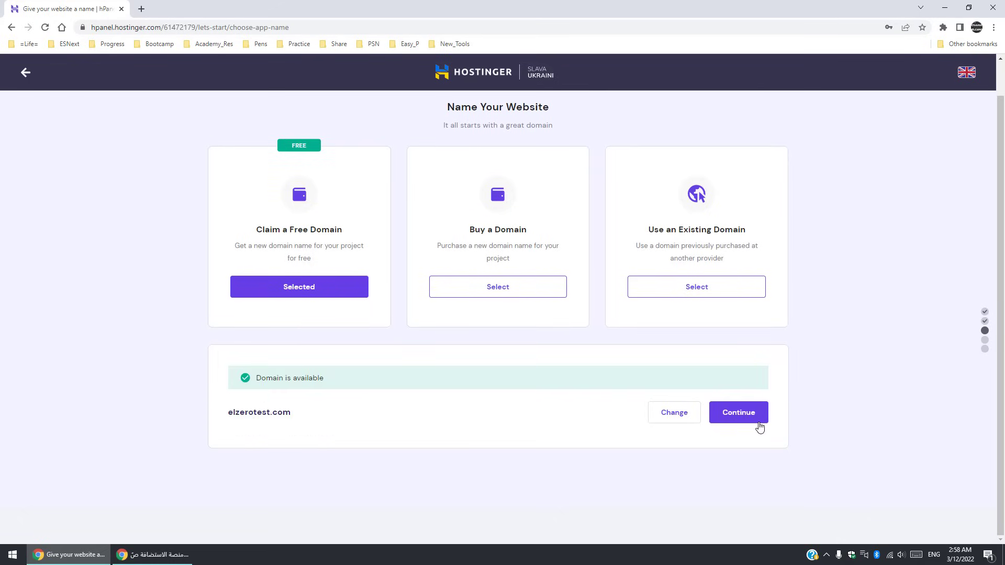
pyautogui.click(738, 413)
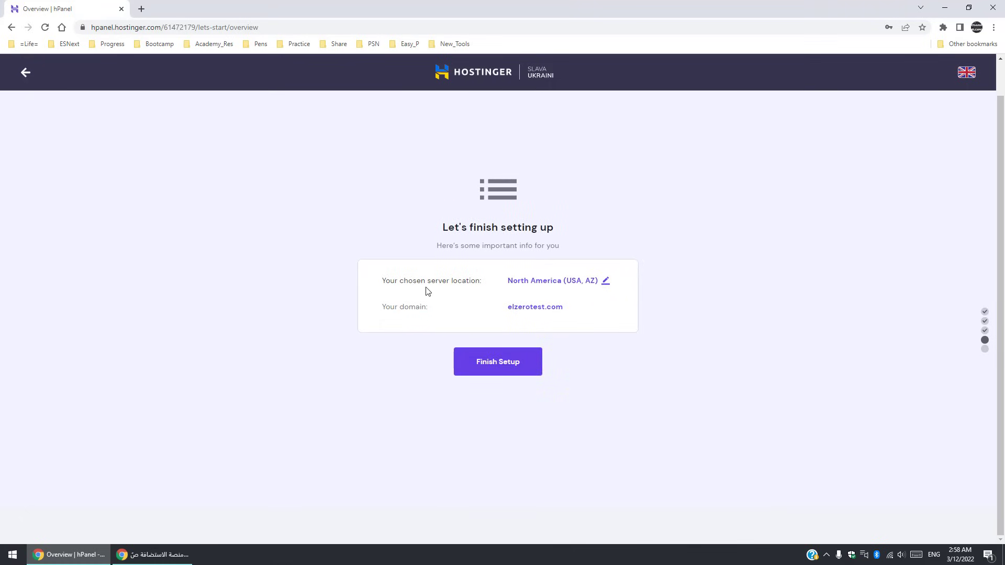
# Change the server location to Europe (United Kingdom) and finish the hosting setup
pyautogui.click(605, 281)
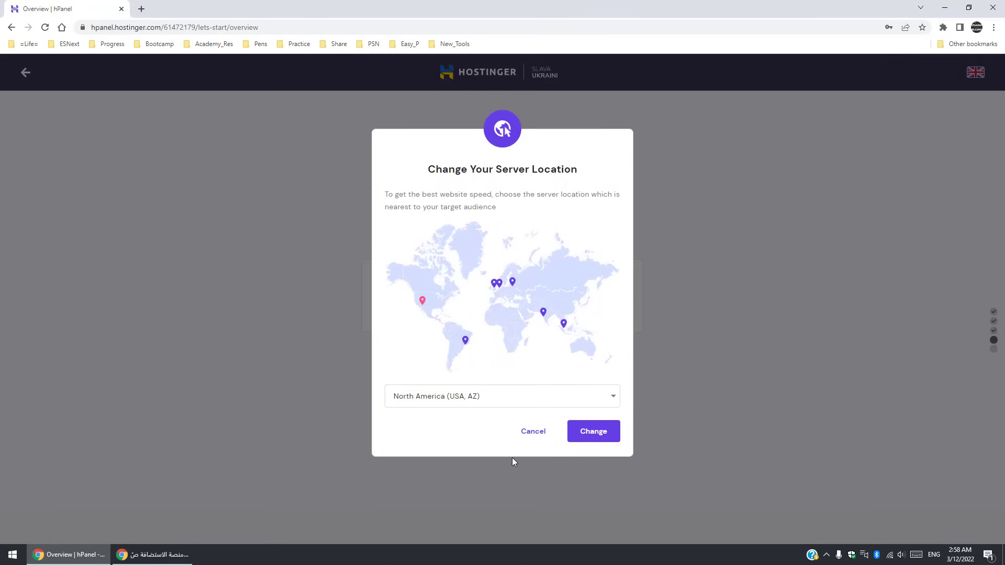
pyautogui.click(526, 431)
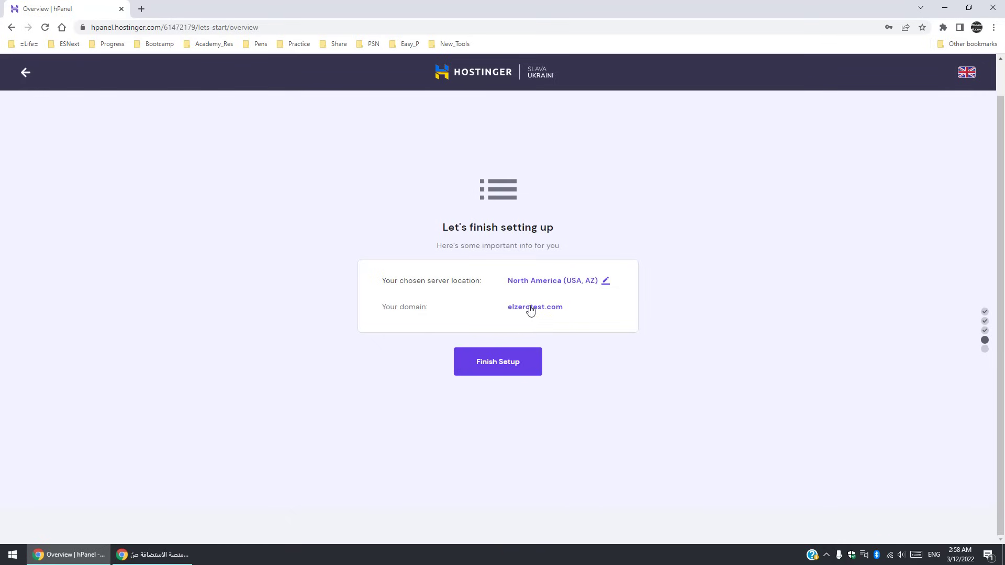
pyautogui.click(605, 281)
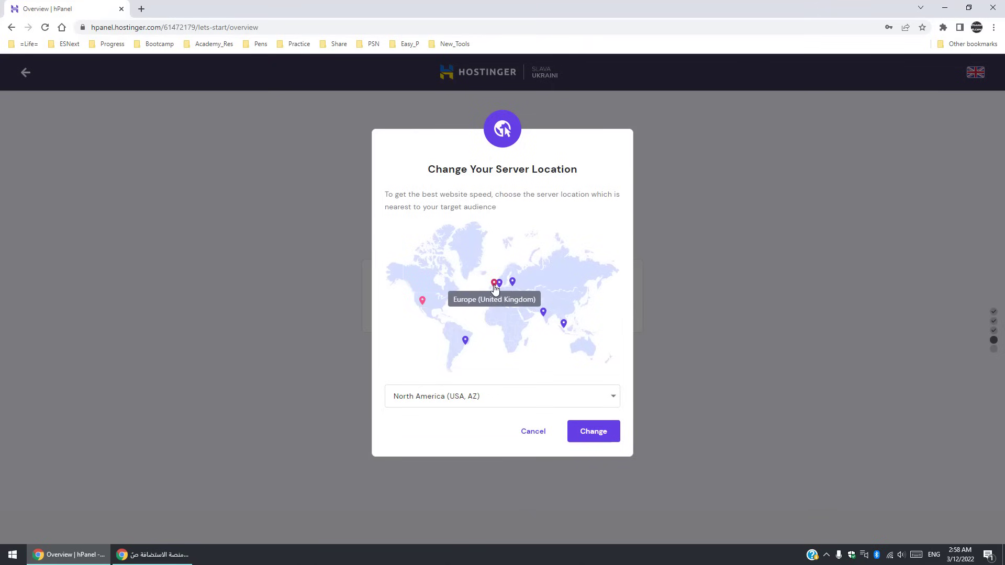
pyautogui.click(564, 325)
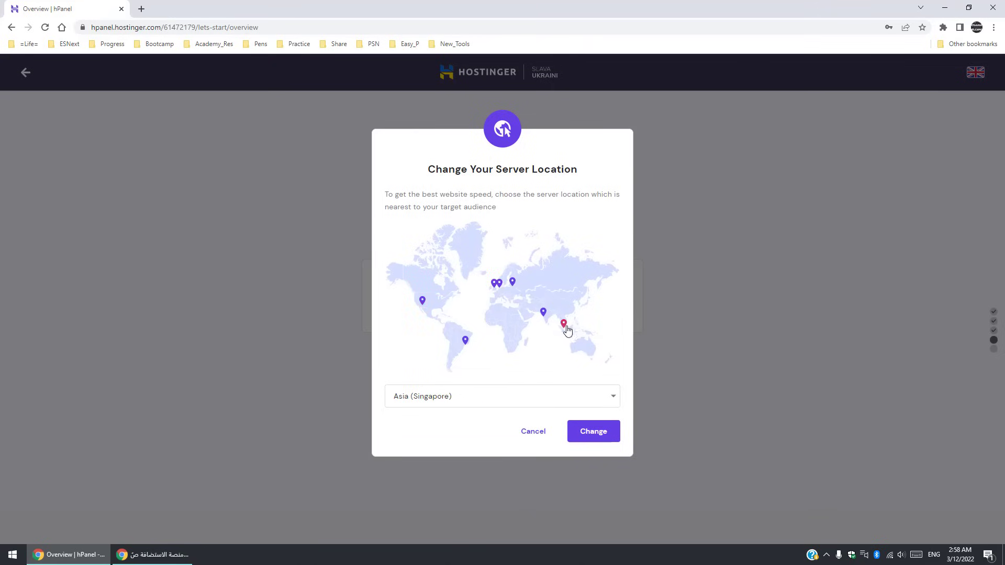
pyautogui.click(512, 284)
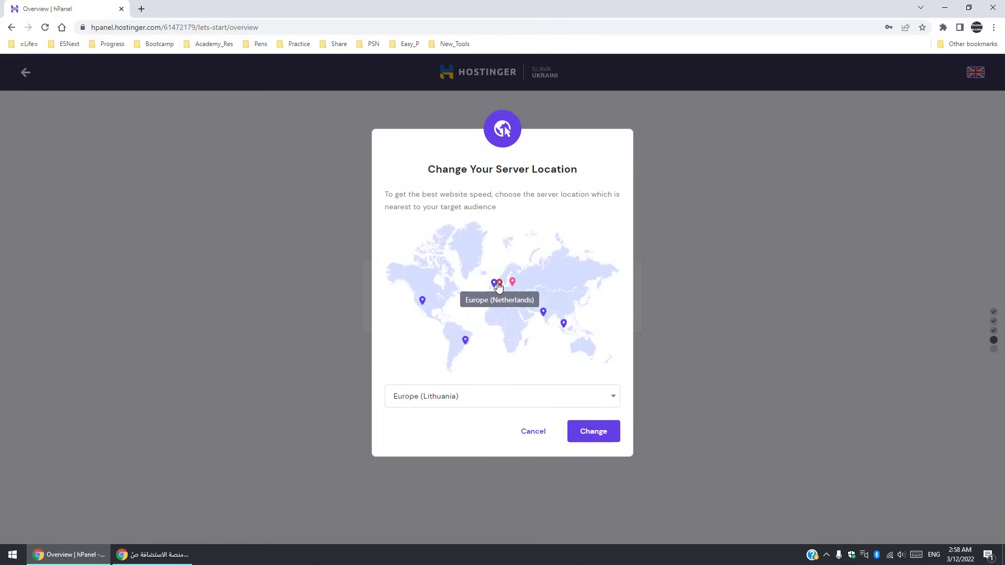
pyautogui.click(493, 285)
pyautogui.click(593, 433)
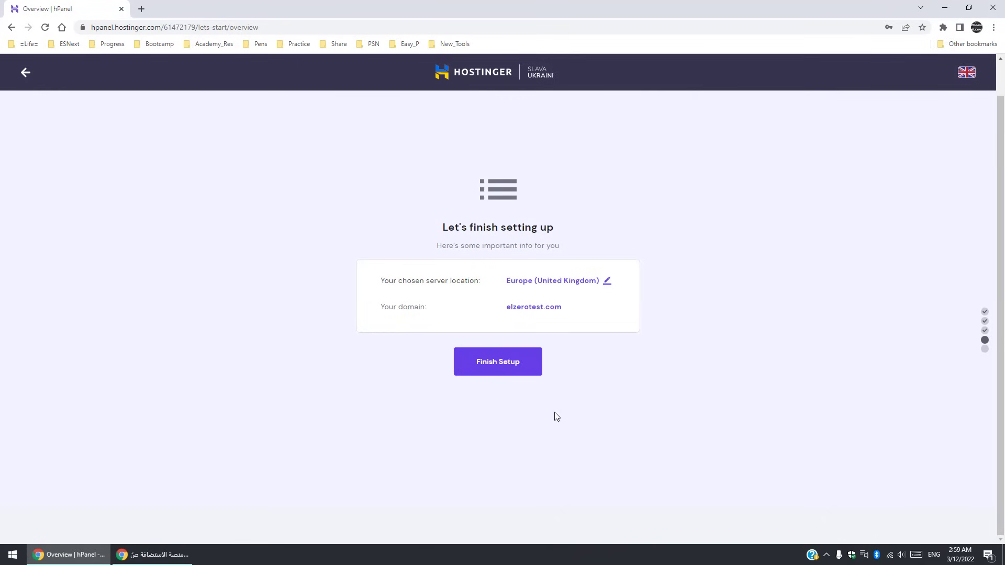
pyautogui.click(497, 361)
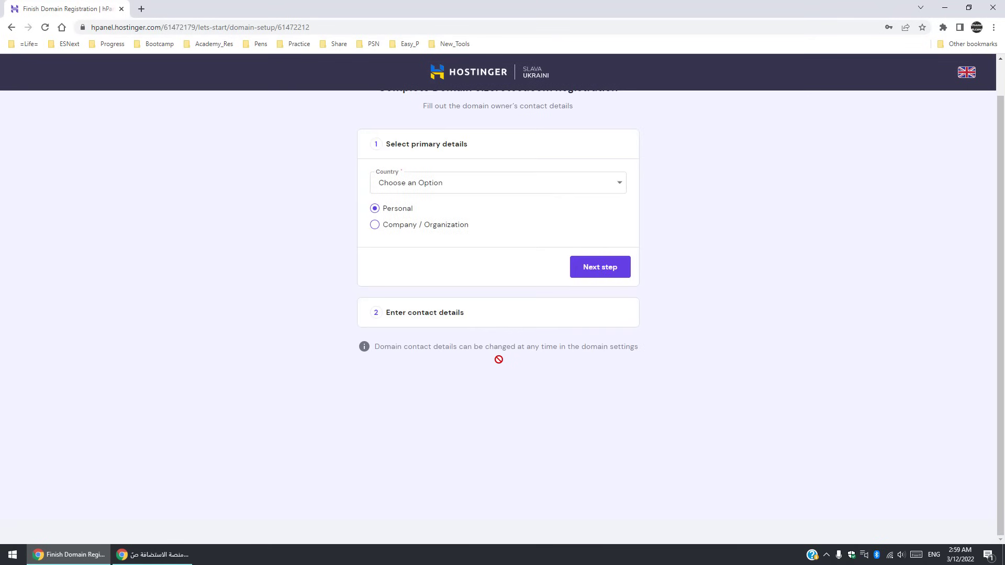
# Set the domain owner's country to Egypt and move on to the contact details
pyautogui.scroll(1, 507, 365)
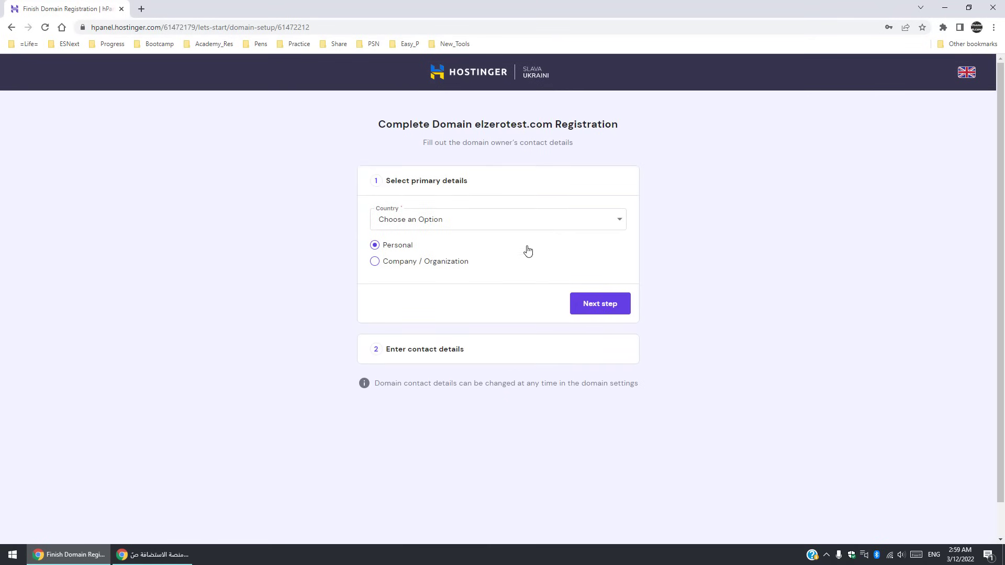
pyautogui.click(507, 224)
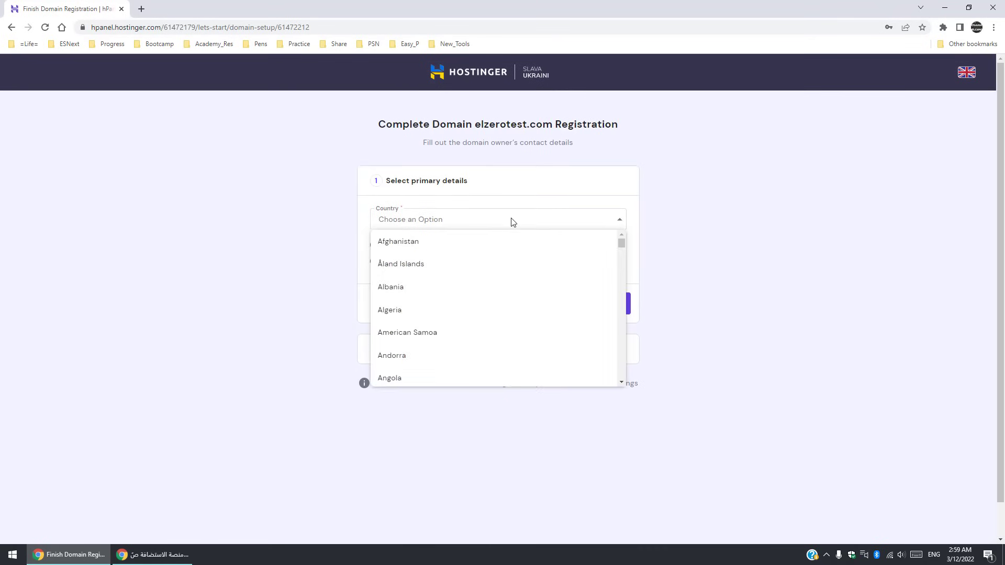
pyautogui.click(728, 223)
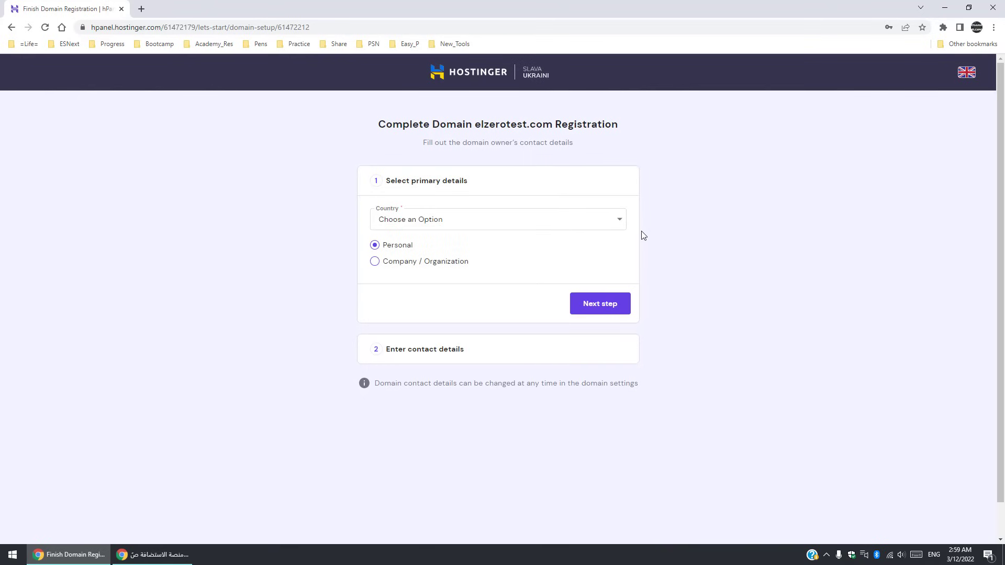
pyautogui.click(490, 225)
pyautogui.write('eg')
pyautogui.click(437, 241)
pyautogui.click(600, 308)
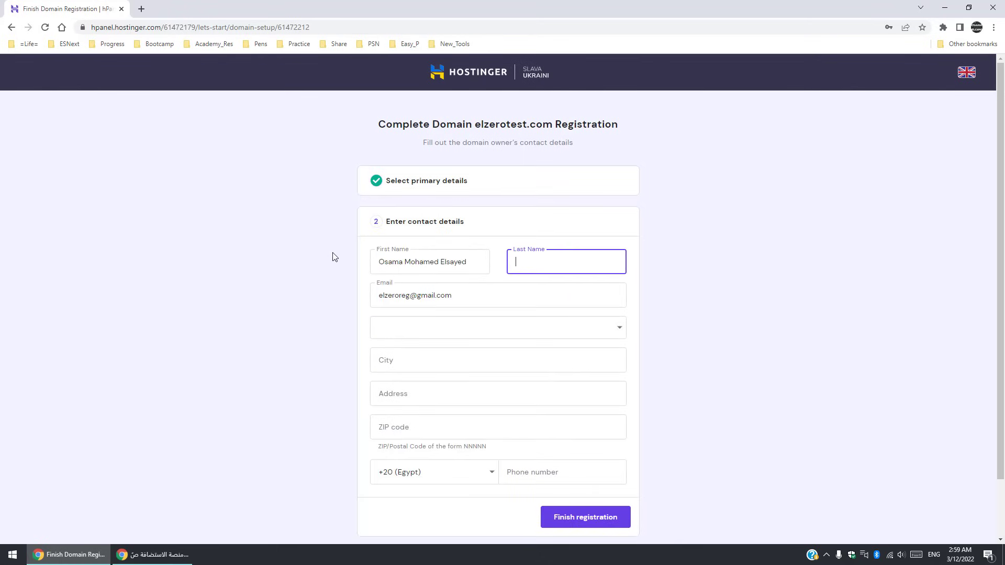
pyautogui.click(289, 256)
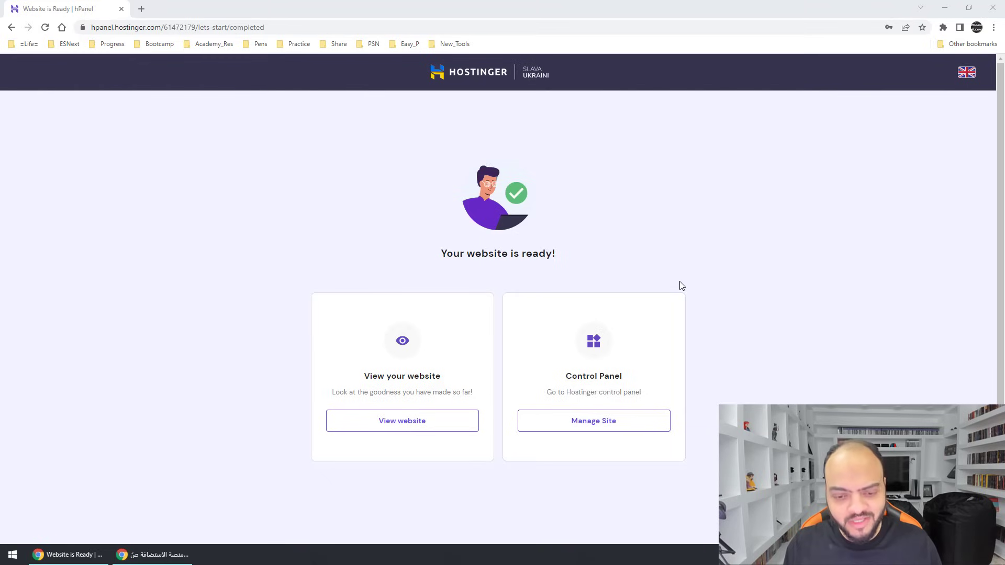
# View the new site and load elzerotest.com in a private window to check the default page
pyautogui.click(402, 428)
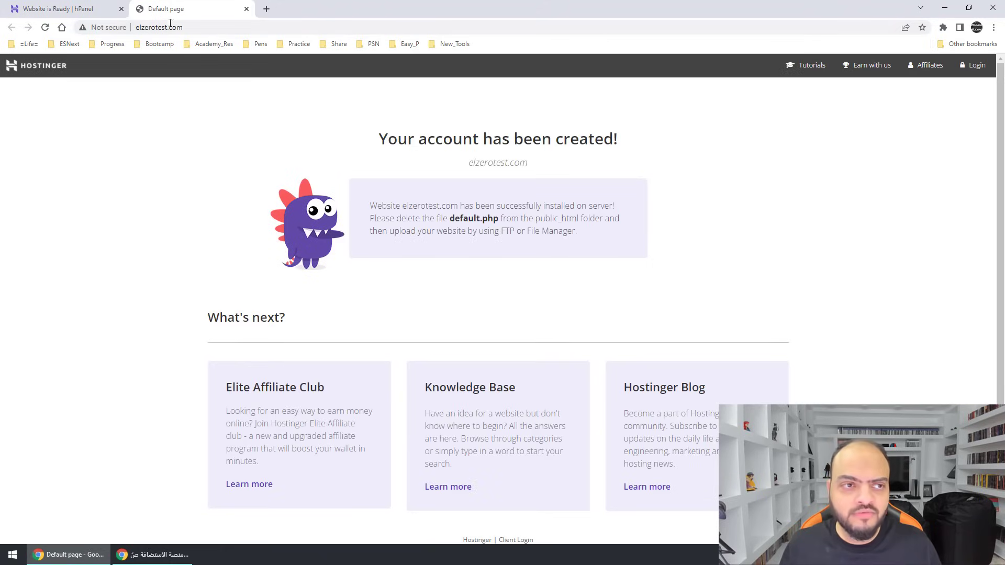
pyautogui.click(162, 28)
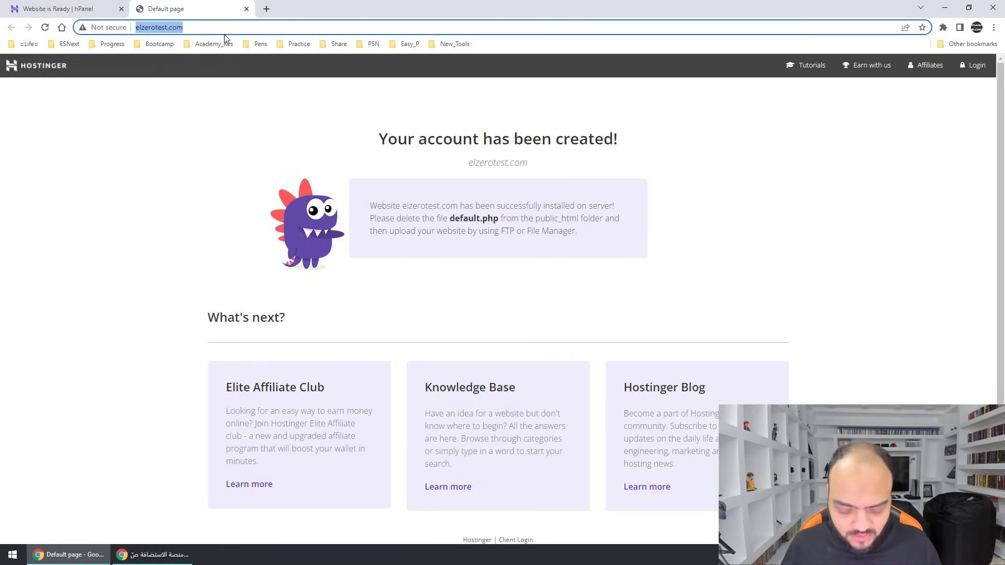
pyautogui.hotkey('ctrl', 'c')
pyautogui.hotkey('ctrl', 'shift', 'n')
pyautogui.hotkey('ctrl', 'v')
pyautogui.press('Return')
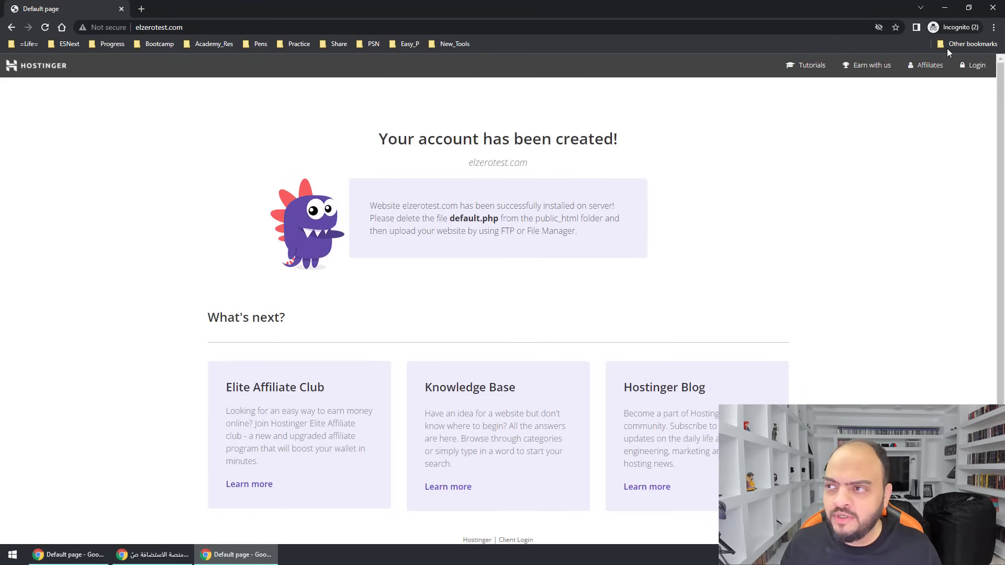
# Close the private window and open the site's hosting control panel via Manage Site
pyautogui.click(992, 7)
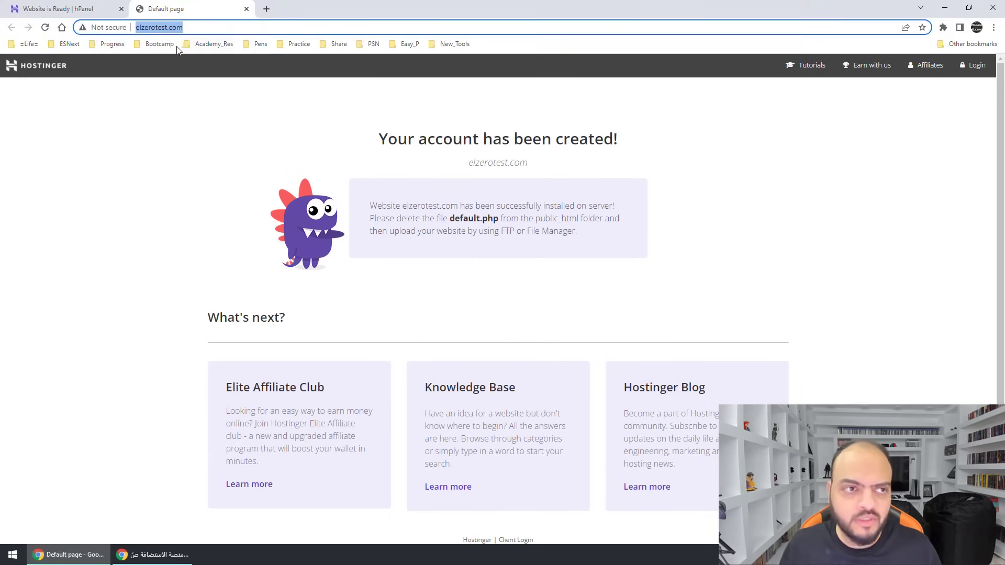
pyautogui.click(78, 9)
pyautogui.click(609, 419)
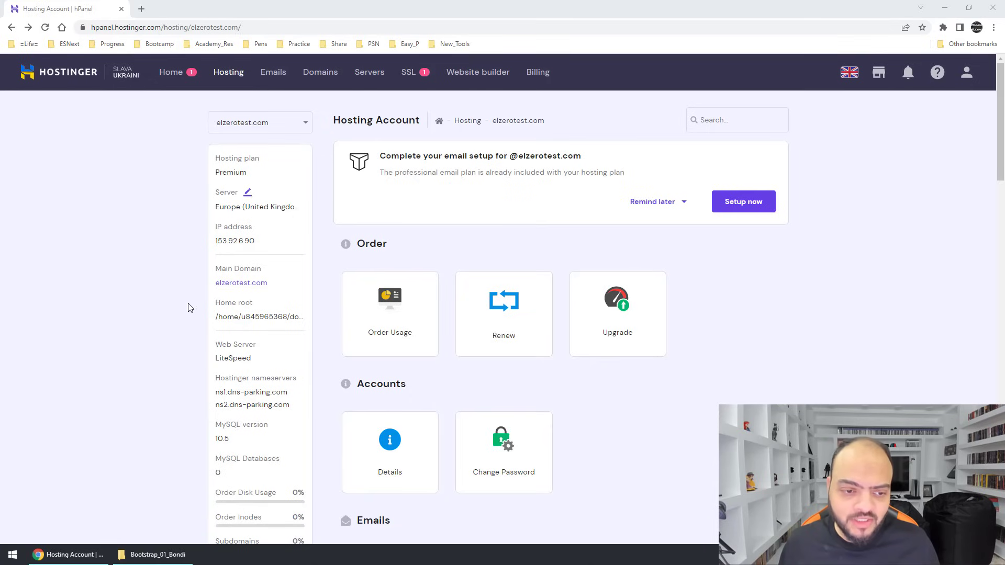
# Open elzerotest.com in a new tab, then open FTP Accounts from the dashboard's Files section
pyautogui.click(225, 286)
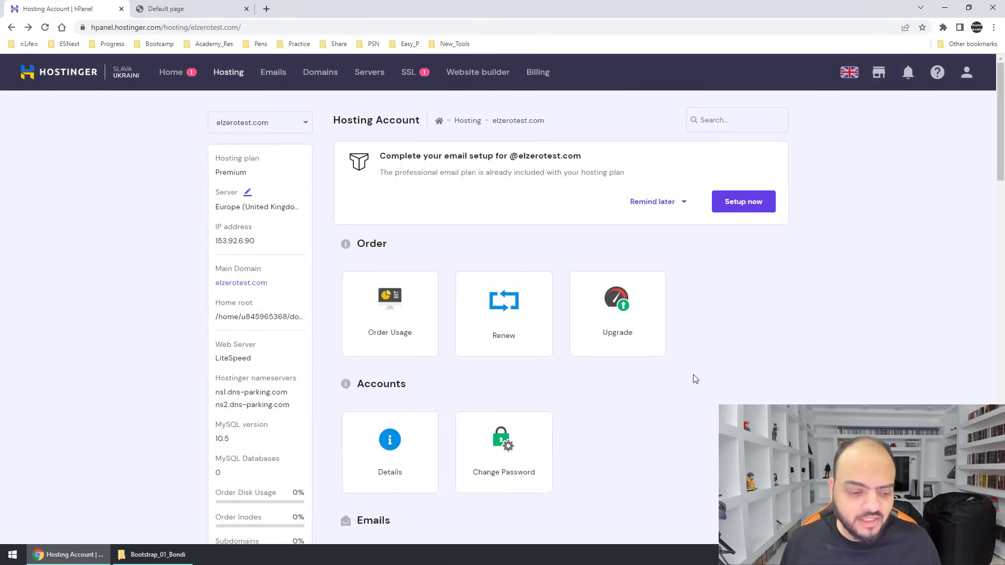
pyautogui.click(153, 554)
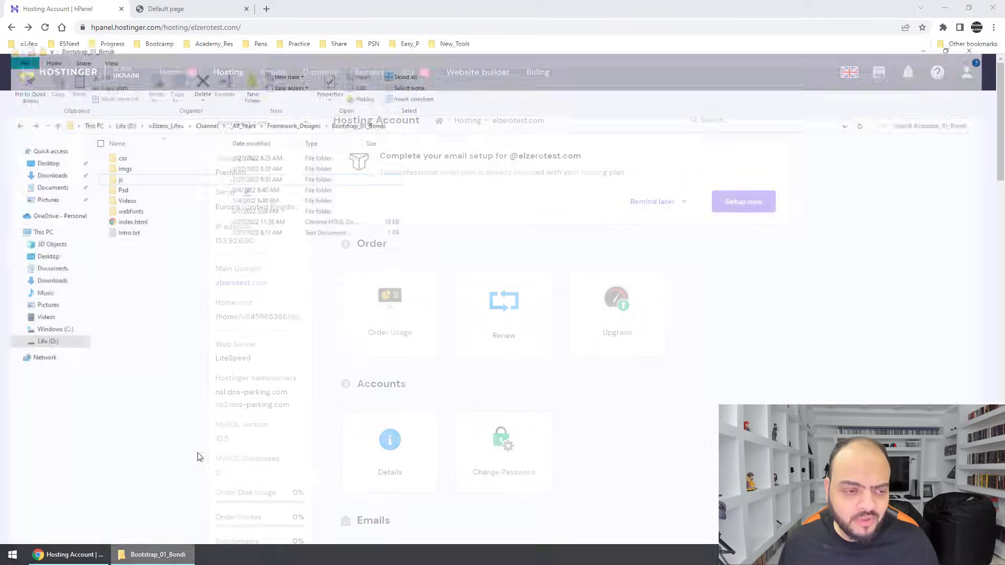
pyautogui.hotkey('alt', 'Tab')
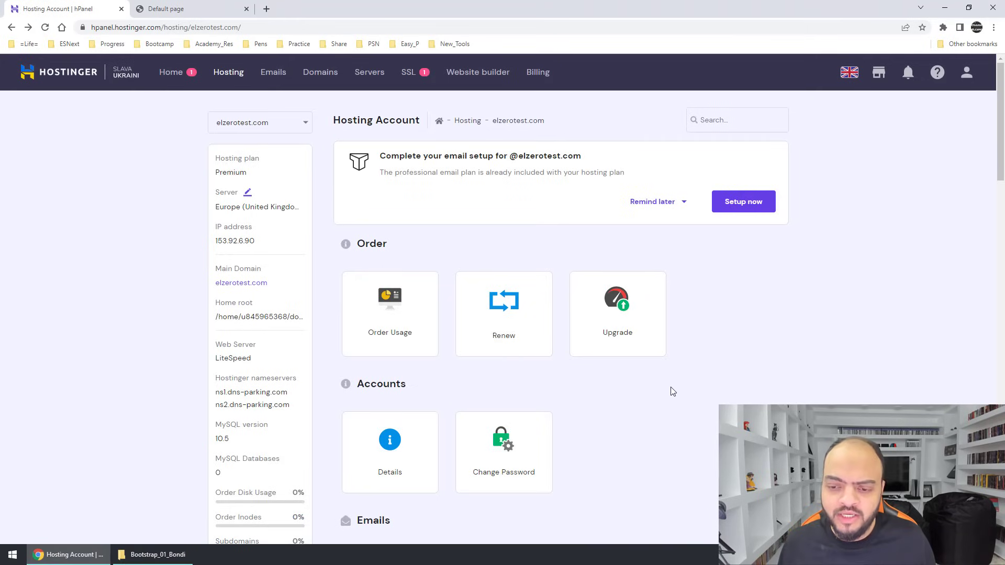
pyautogui.scroll(-11, 672, 391)
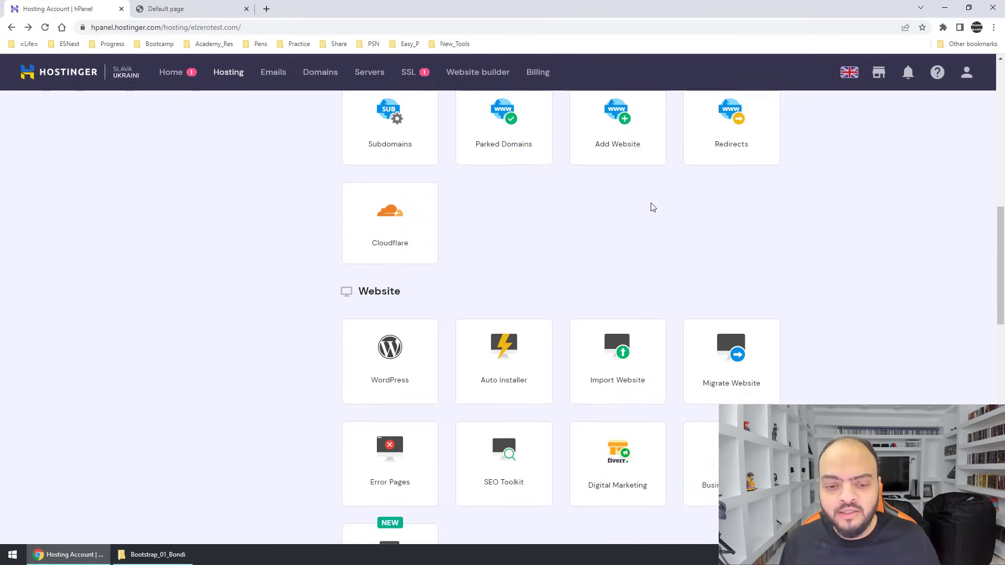
pyautogui.scroll(-11, 727, 241)
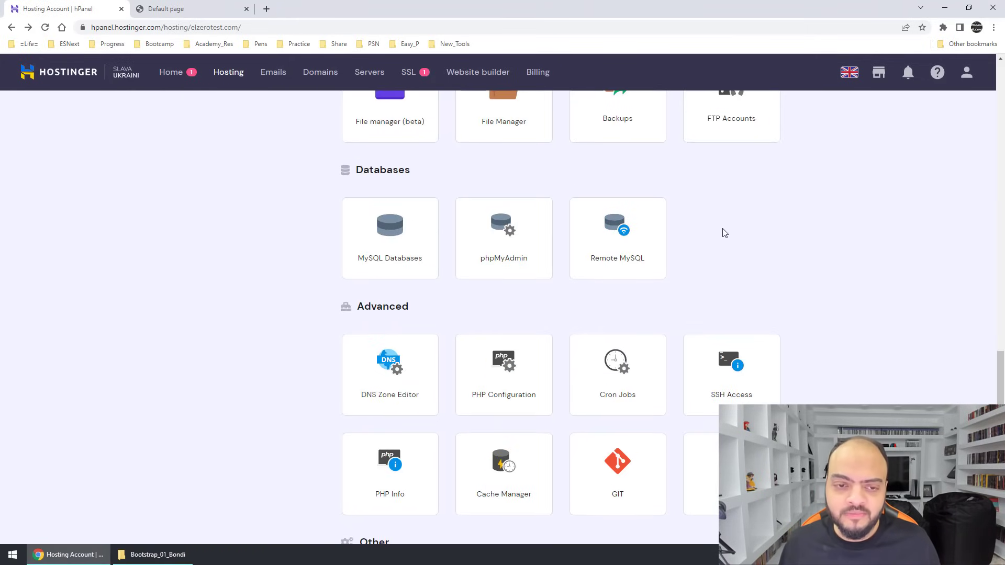
pyautogui.scroll(-5, 724, 232)
pyautogui.scroll(4, 763, 244)
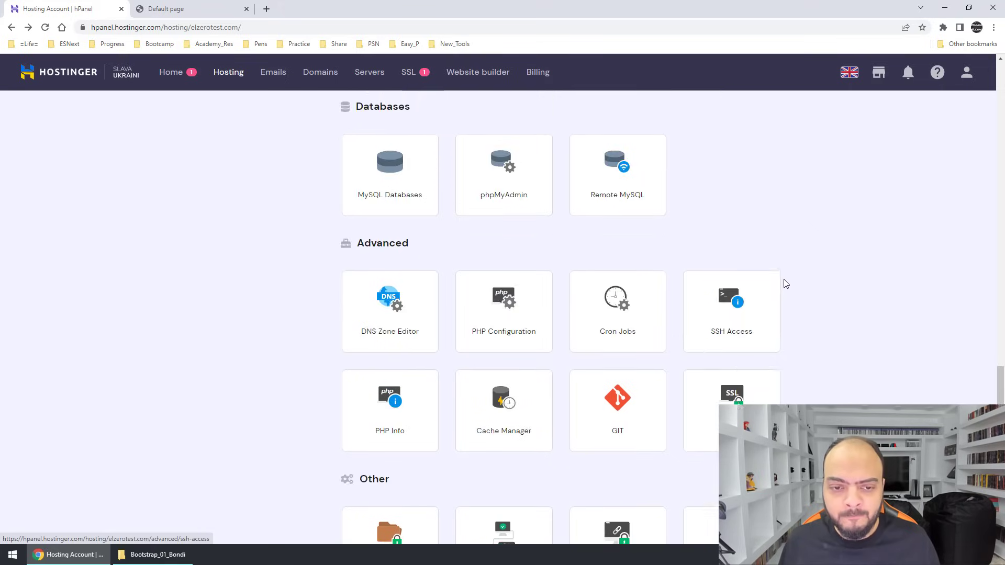
pyautogui.scroll(6, 785, 284)
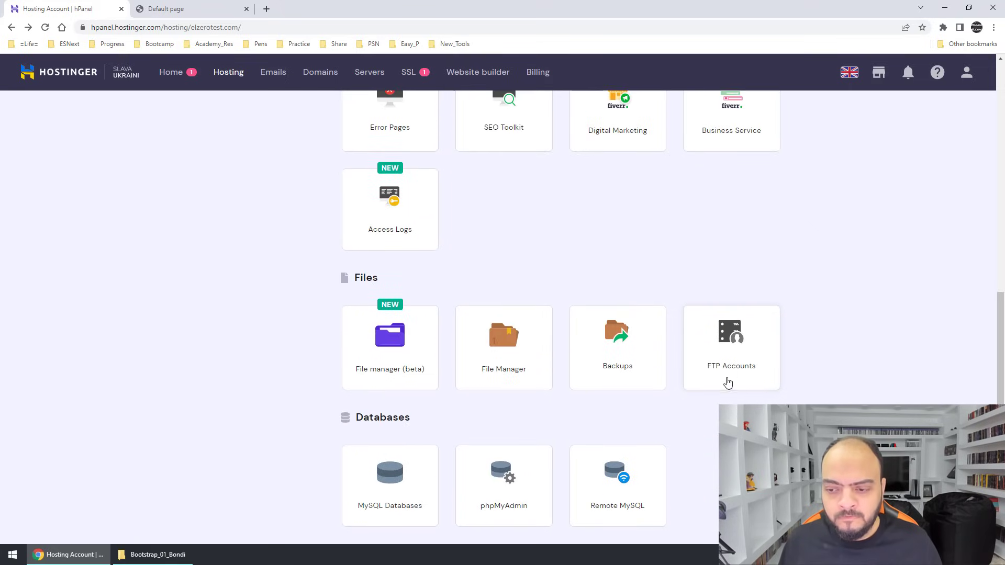
pyautogui.click(736, 352)
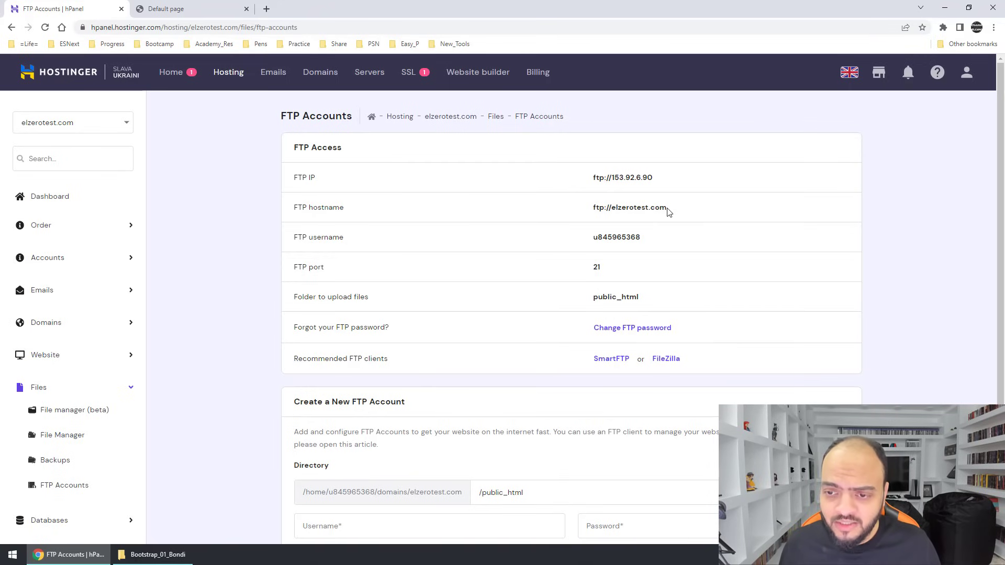
# Select the FTP hostname and username, check the public_html upload folder, and change the FTP password
pyautogui.moveTo(667, 208); pyautogui.dragTo(593, 209)
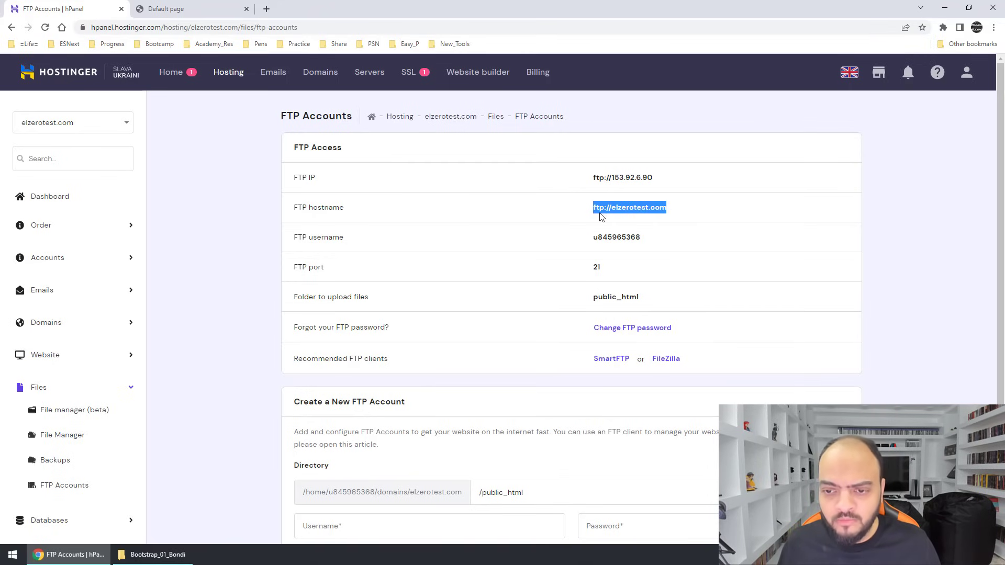
pyautogui.doubleClick(610, 237)
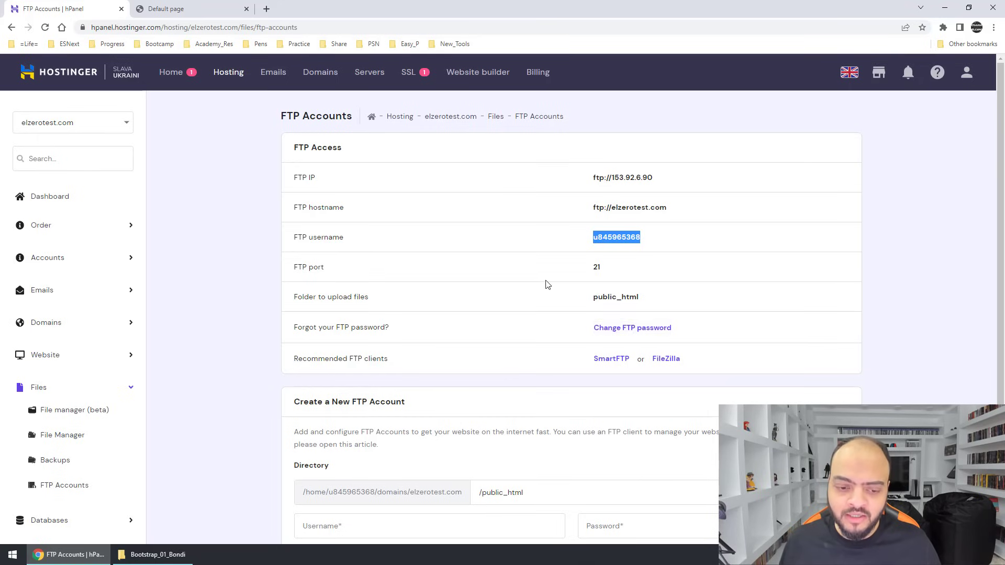
pyautogui.scroll(-2, 545, 285)
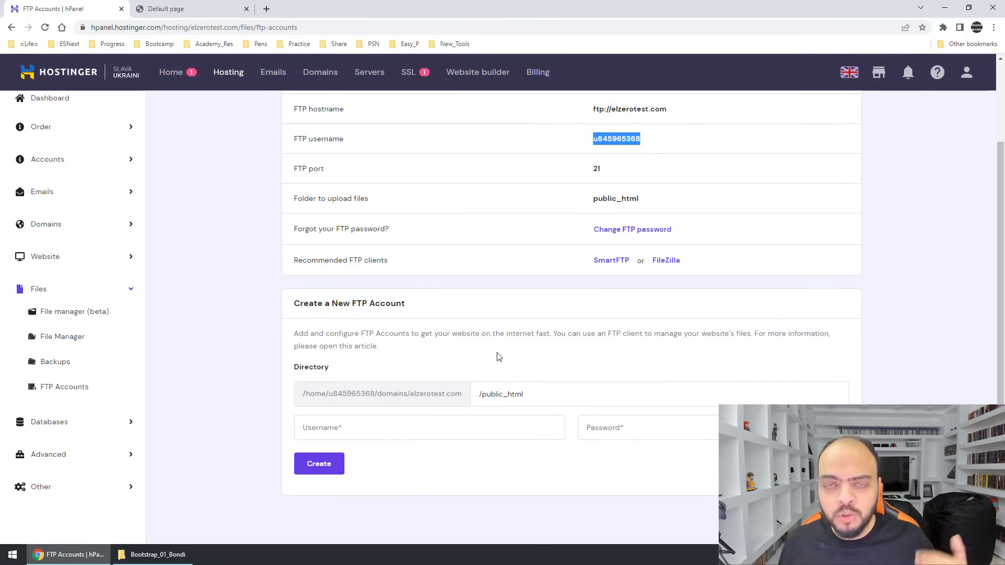
pyautogui.click(539, 396)
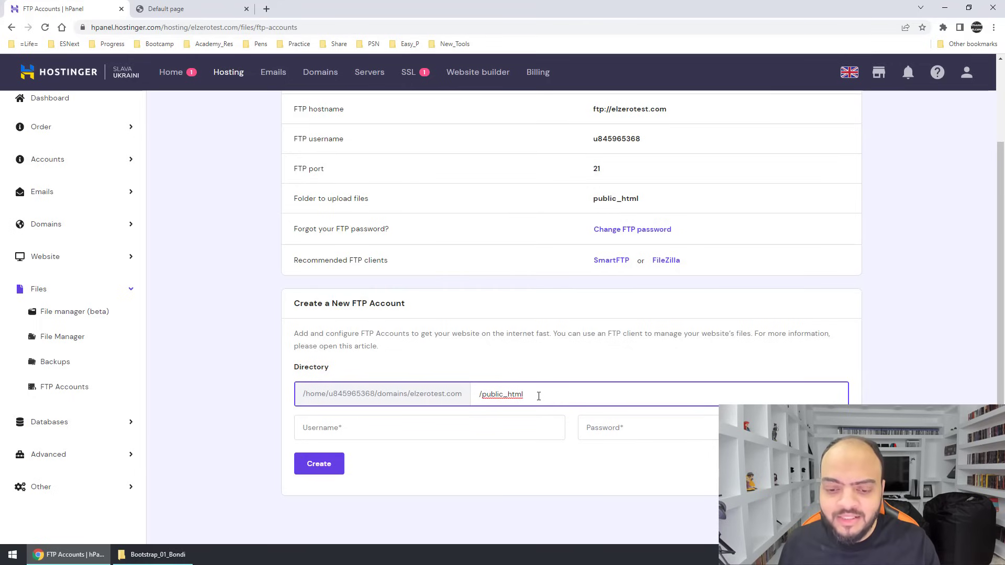
pyautogui.click(530, 337)
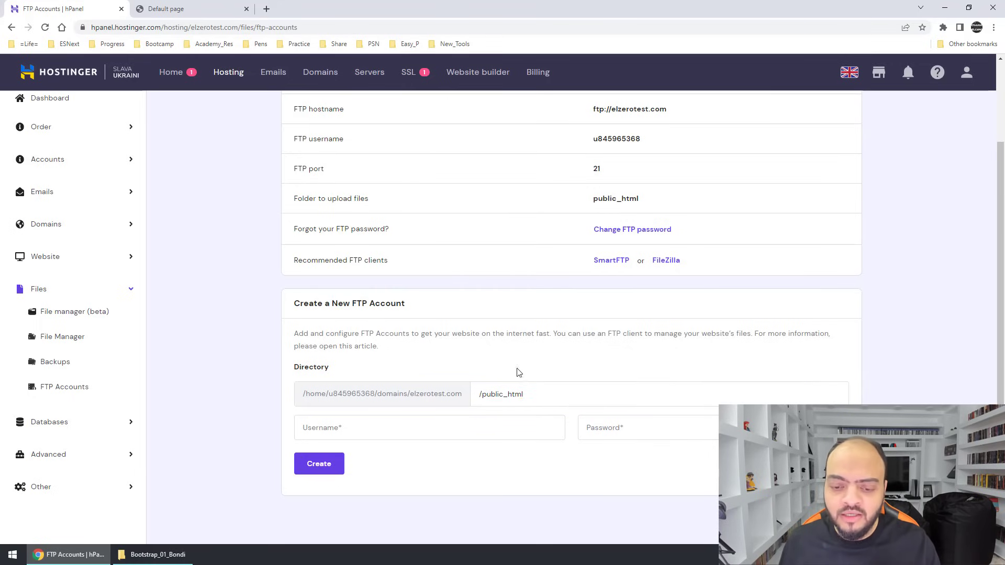
pyautogui.scroll(1, 559, 264)
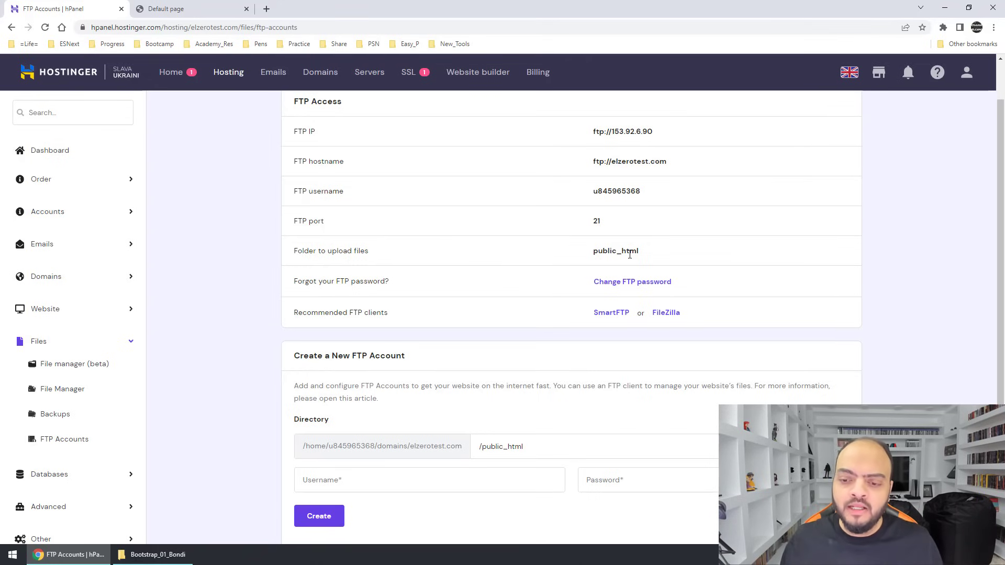
pyautogui.click(629, 282)
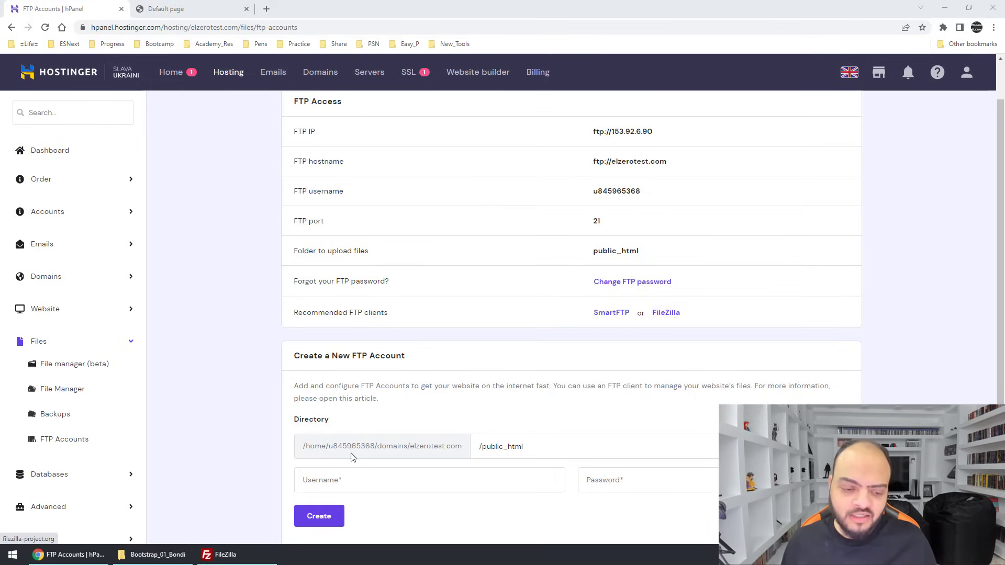
pyautogui.moveTo(238, 555)
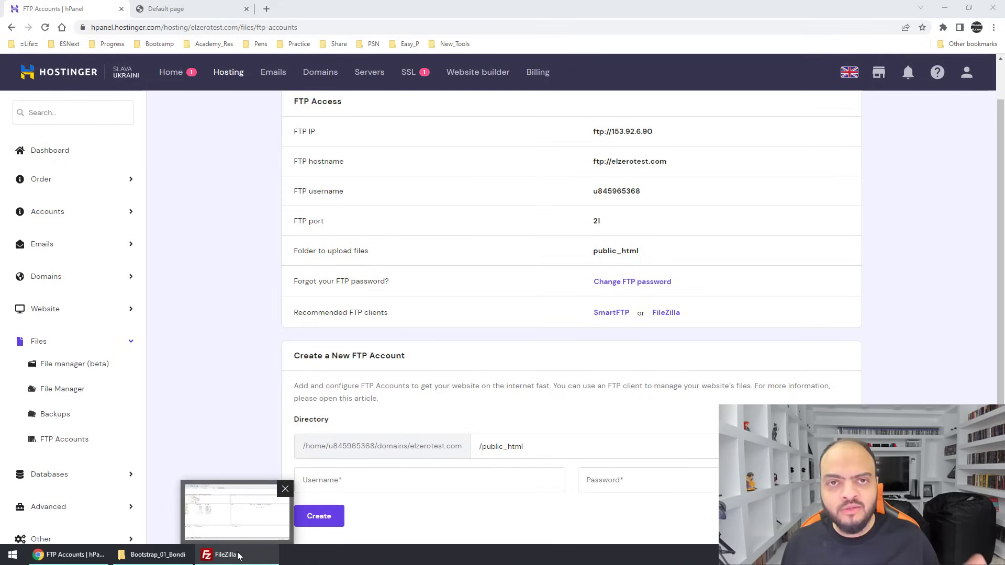
# In FileZilla's Site Manager, set the Test site's host to ftp://elzerotest.com
pyautogui.click(238, 555)
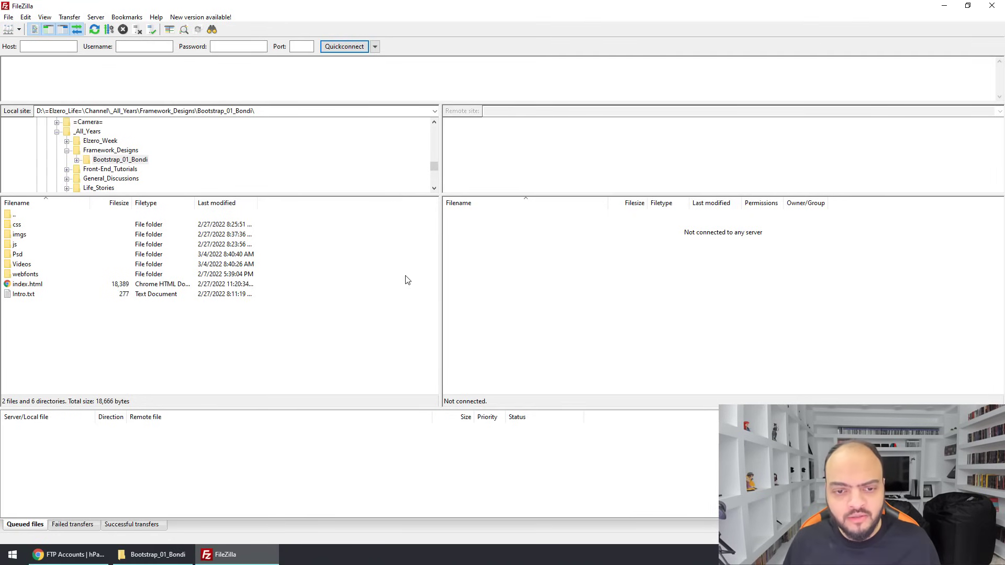
pyautogui.hotkey('ctrl', 's')
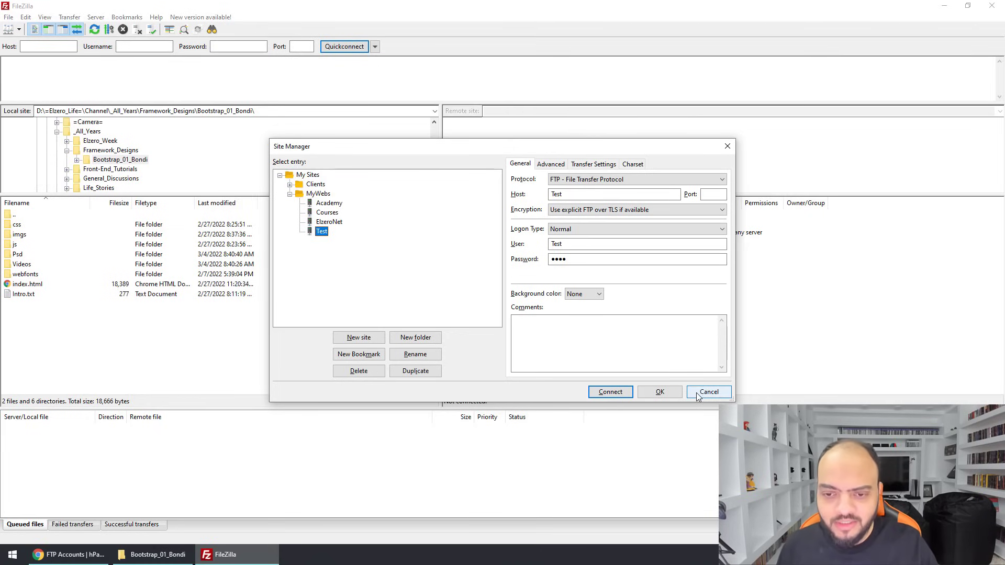
pyautogui.click(79, 559)
pyautogui.moveTo(673, 162); pyautogui.dragTo(590, 162)
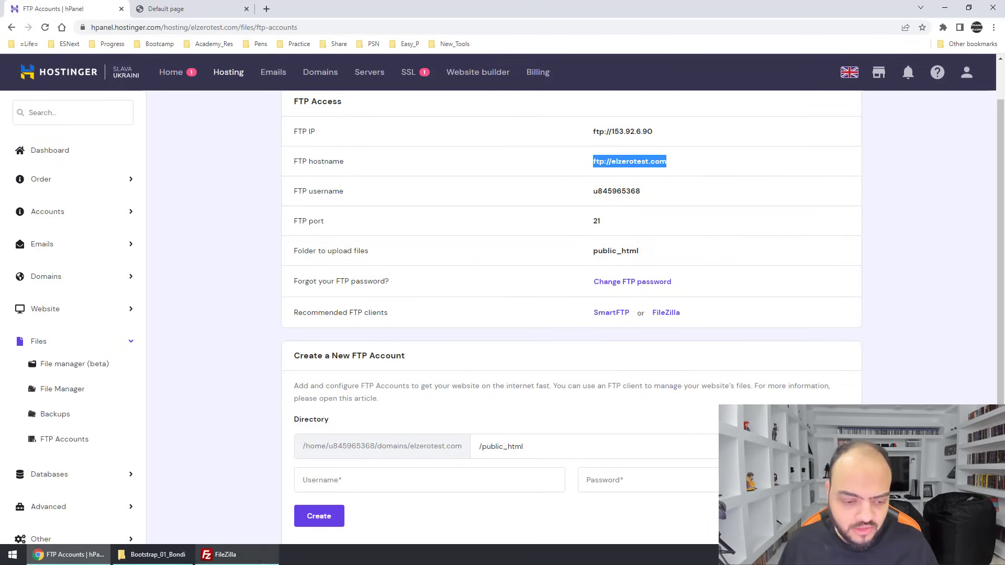
pyautogui.click(256, 548)
pyautogui.doubleClick(576, 194)
pyautogui.hotkey('ctrl', 'v')
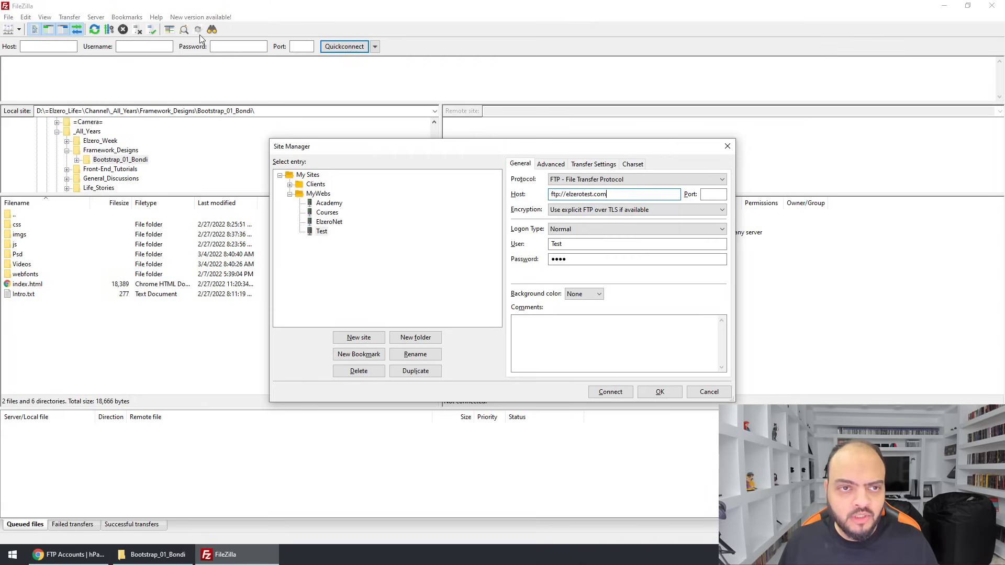
# Replace the user with the Hostinger FTP username, enter the new password, and connect
pyautogui.click(70, 554)
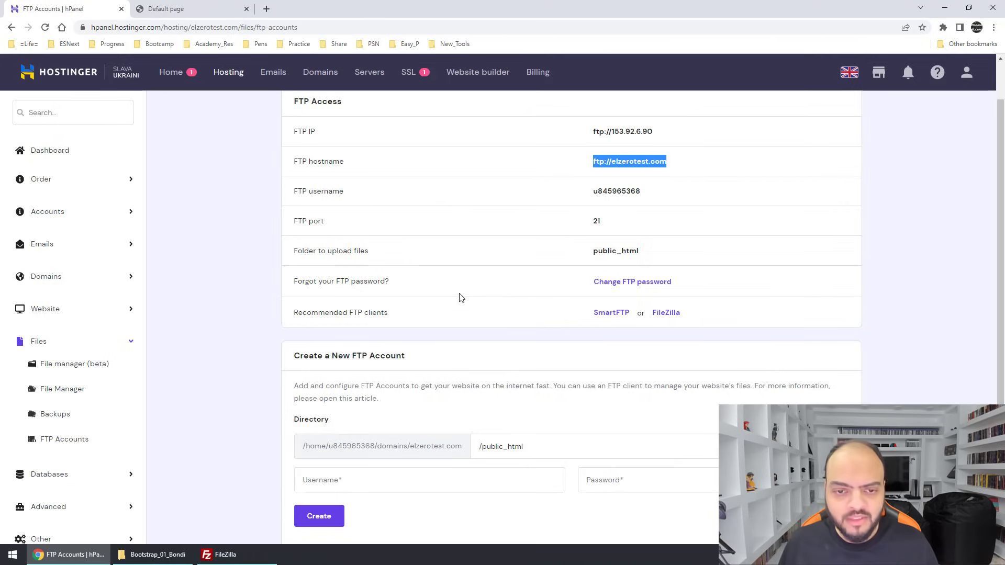
pyautogui.doubleClick(622, 192)
pyautogui.hotkey('ctrl', 'c')
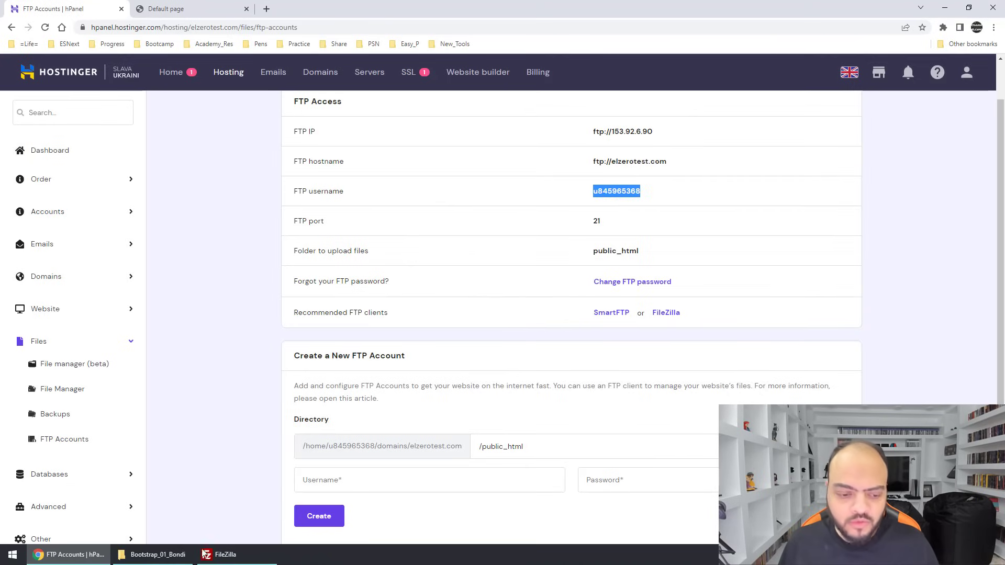
pyautogui.click(235, 557)
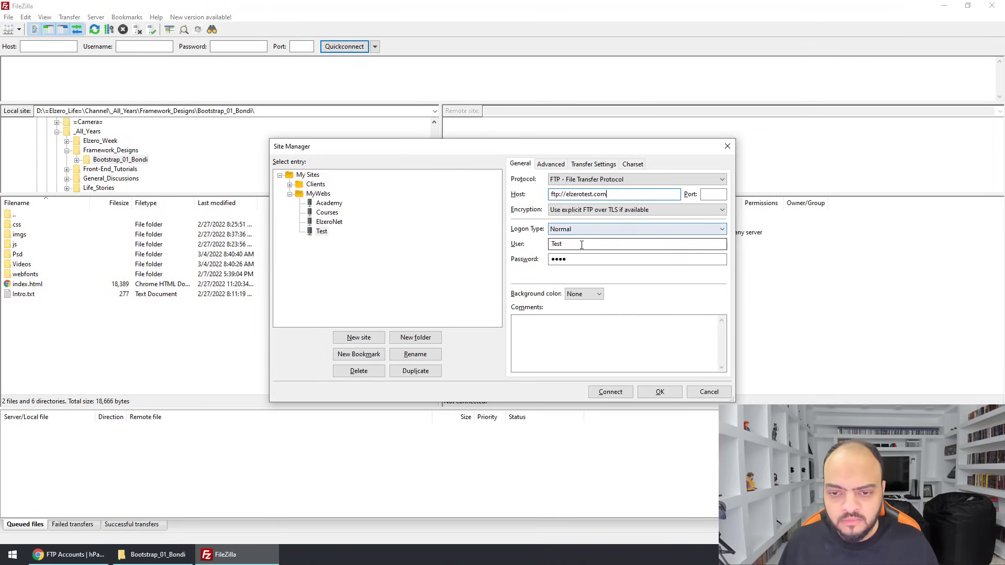
pyautogui.moveTo(590, 245); pyautogui.dragTo(525, 253)
pyautogui.hotkey('ctrl', 'v')
pyautogui.doubleClick(576, 259)
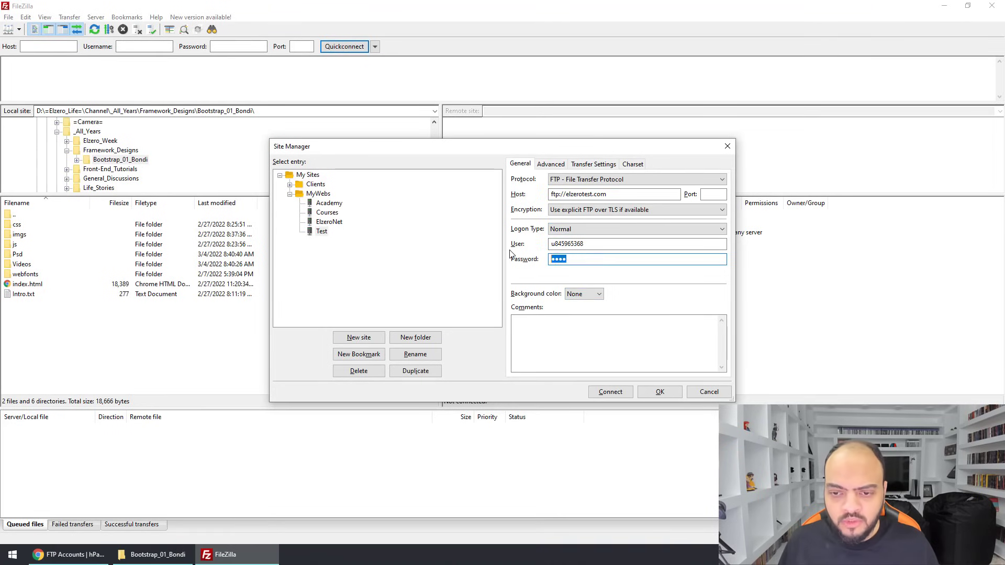
pyautogui.write('axxxxxxxxxx')
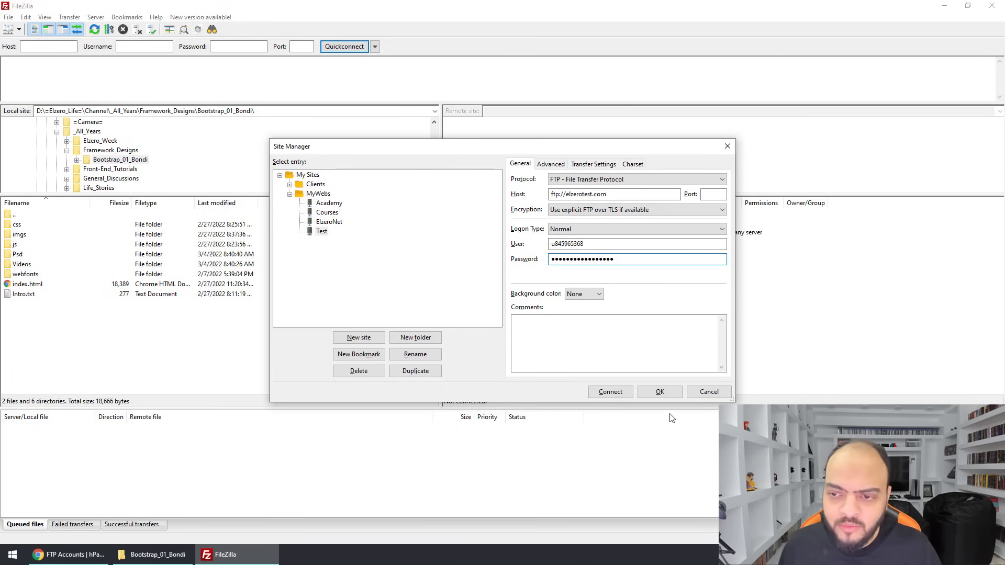
pyautogui.click(616, 395)
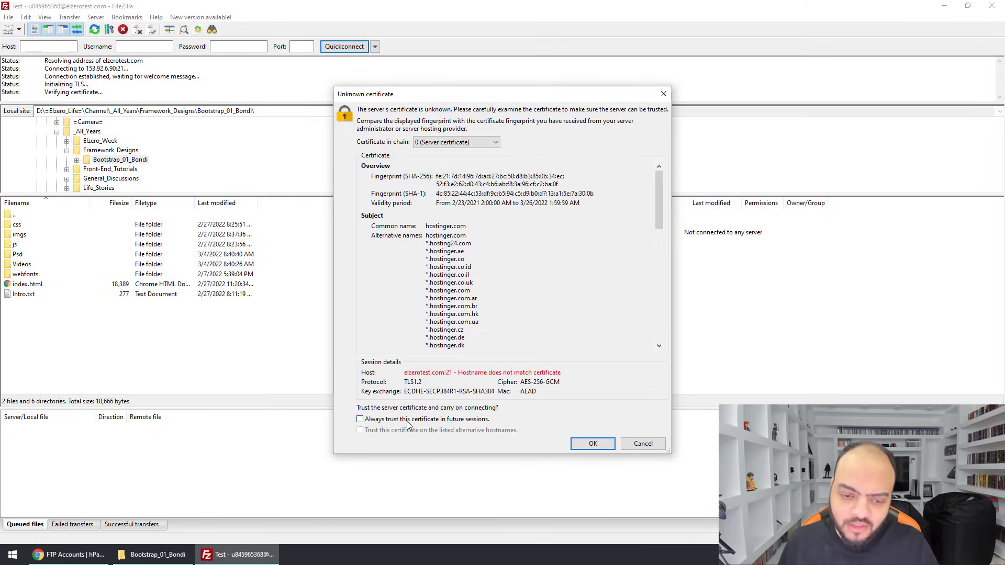
# Trust the server certificate and select the css, imgs and js folders plus index.html for upload
pyautogui.click(591, 444)
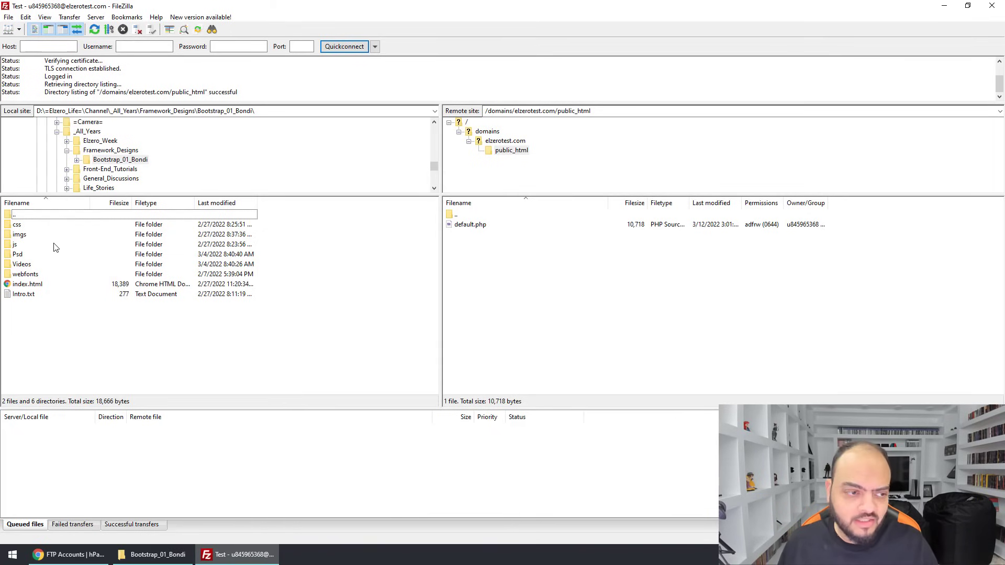
pyautogui.click(26, 226)
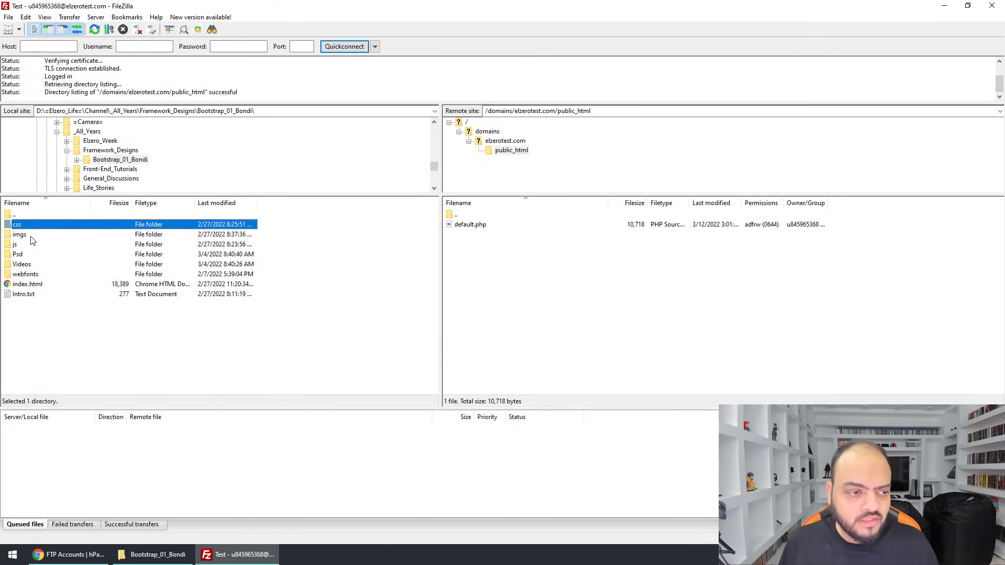
pyautogui.keyDown('ctrl'); pyautogui.click(32, 238); pyautogui.keyUp('ctrl')
pyautogui.keyDown('ctrl'); pyautogui.click(28, 246); pyautogui.keyUp('ctrl')
pyautogui.keyDown('ctrl'); pyautogui.click(48, 287); pyautogui.keyUp('ctrl')
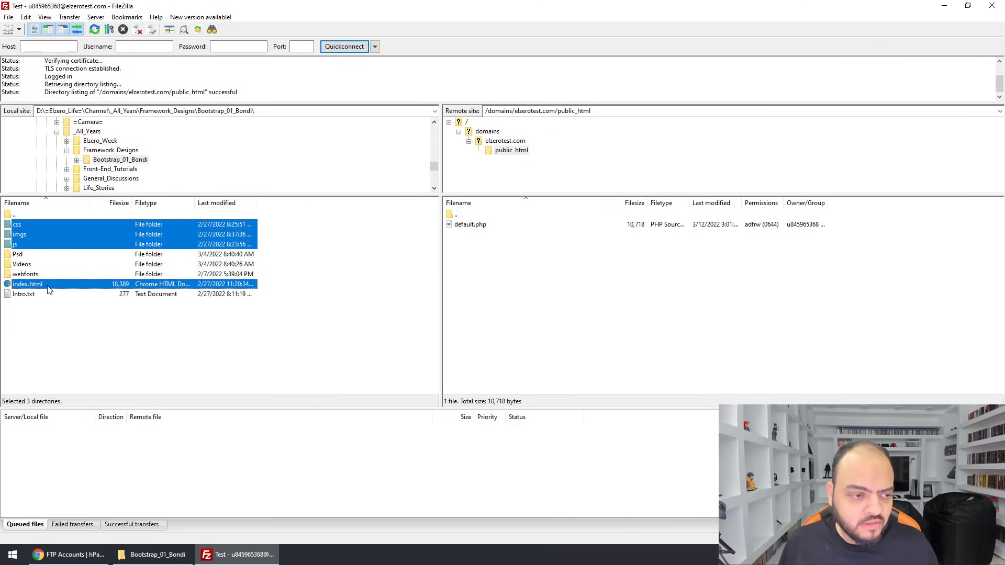
pyautogui.rightClick(85, 230)
# Upload css, imgs, js and index.html to public_html, and select the leftover default.php on the server
pyautogui.click(155, 239)
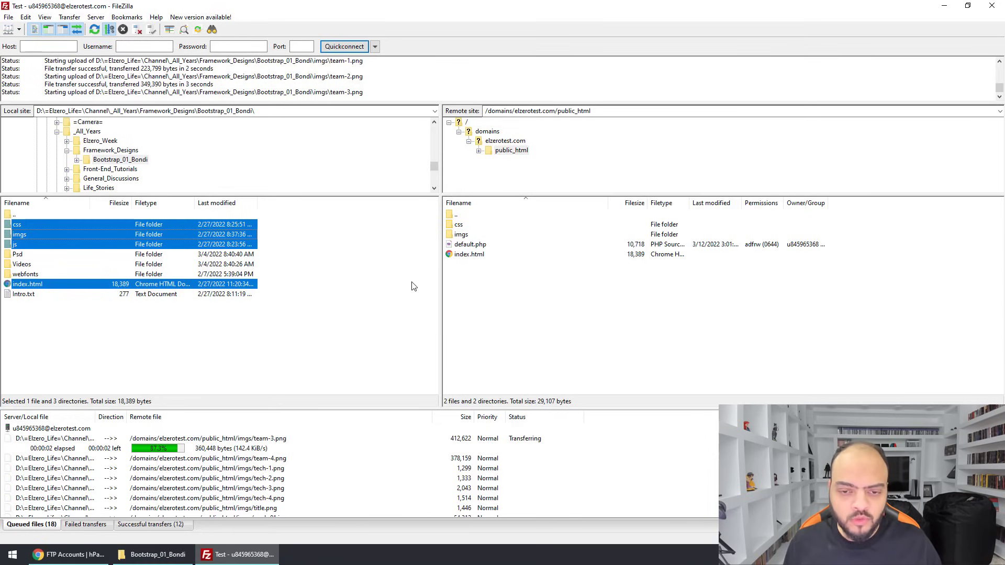
pyautogui.click(475, 245)
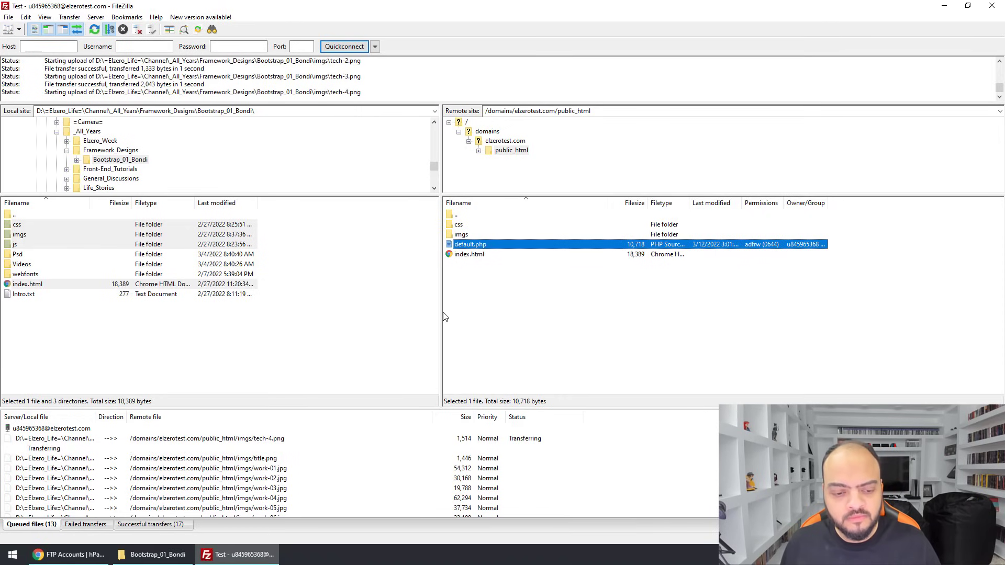
pyautogui.click(466, 245)
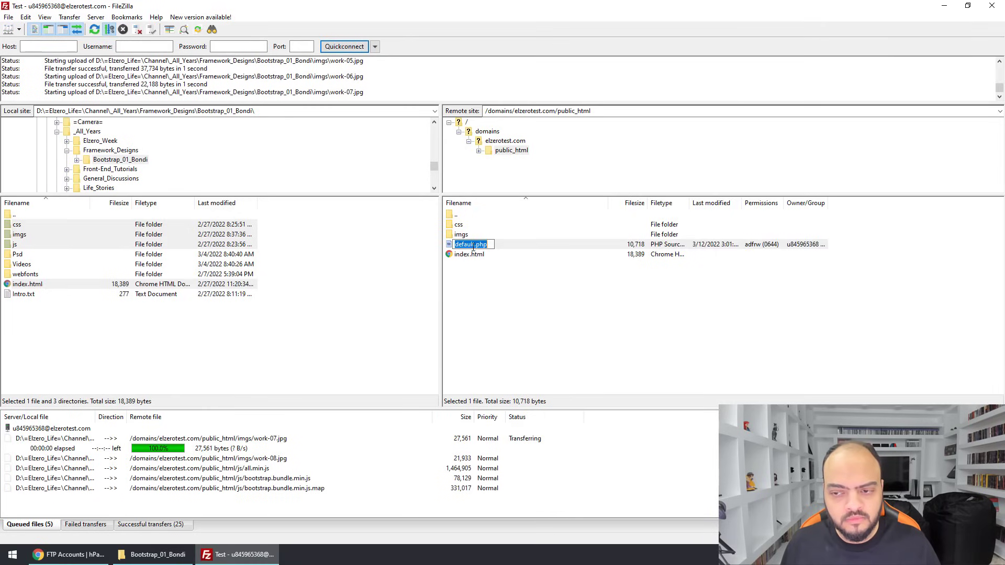
pyautogui.click(490, 303)
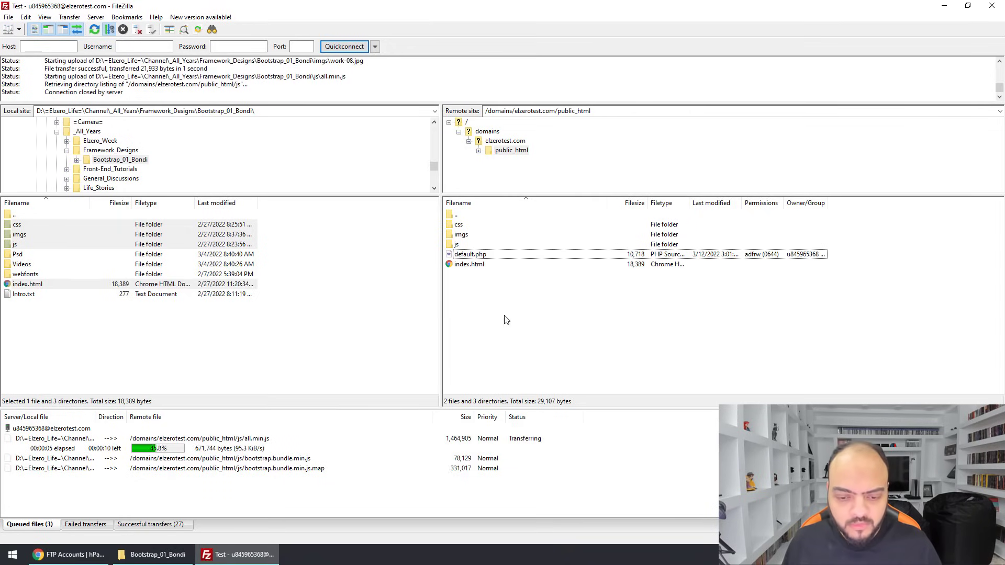
pyautogui.click(87, 557)
# Delete default.php from public_html, then reload elzerotest.com to show the live Bondi site
pyautogui.click(198, 10)
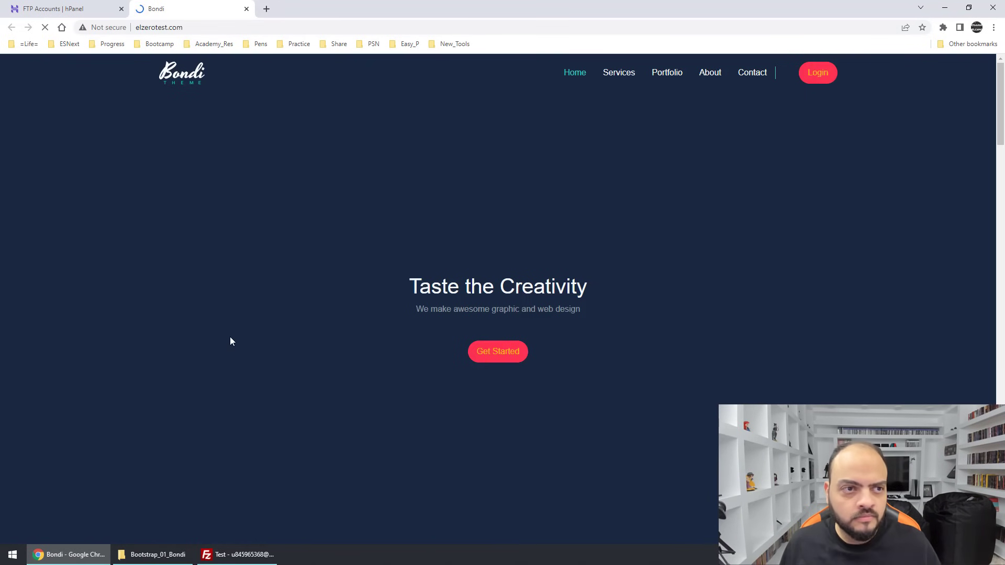
pyautogui.click(257, 556)
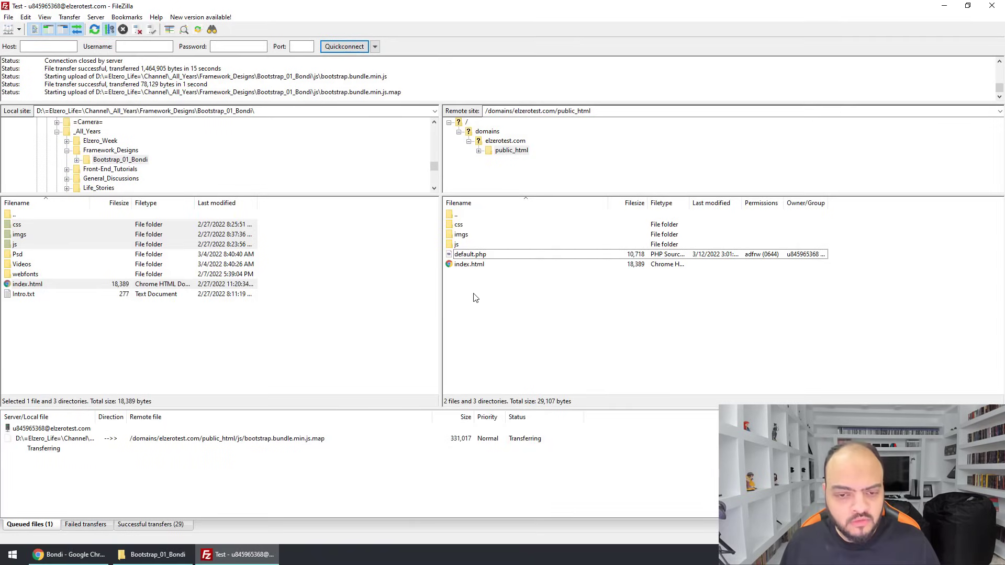
pyautogui.rightClick(475, 256)
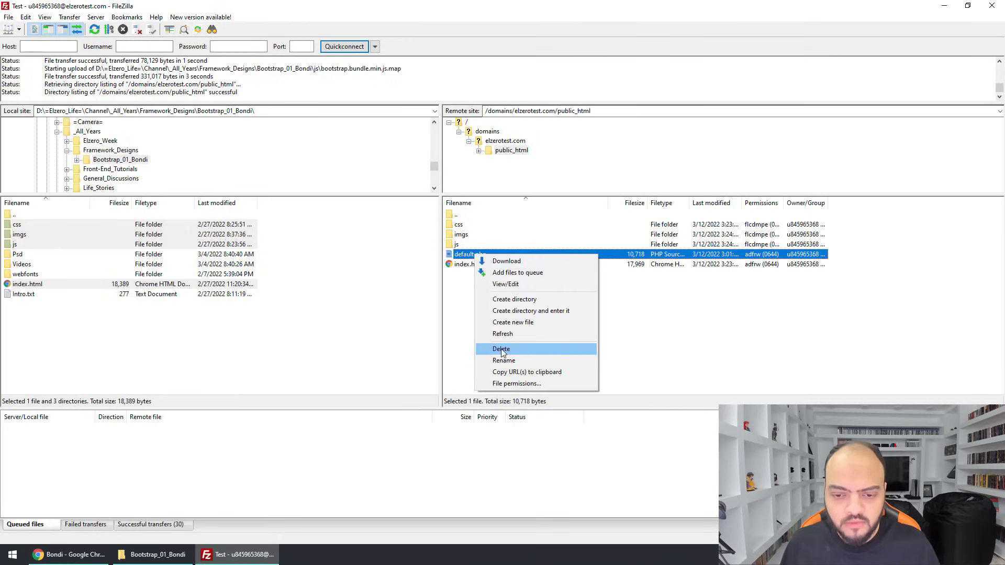
pyautogui.click(499, 350)
pyautogui.click(531, 274)
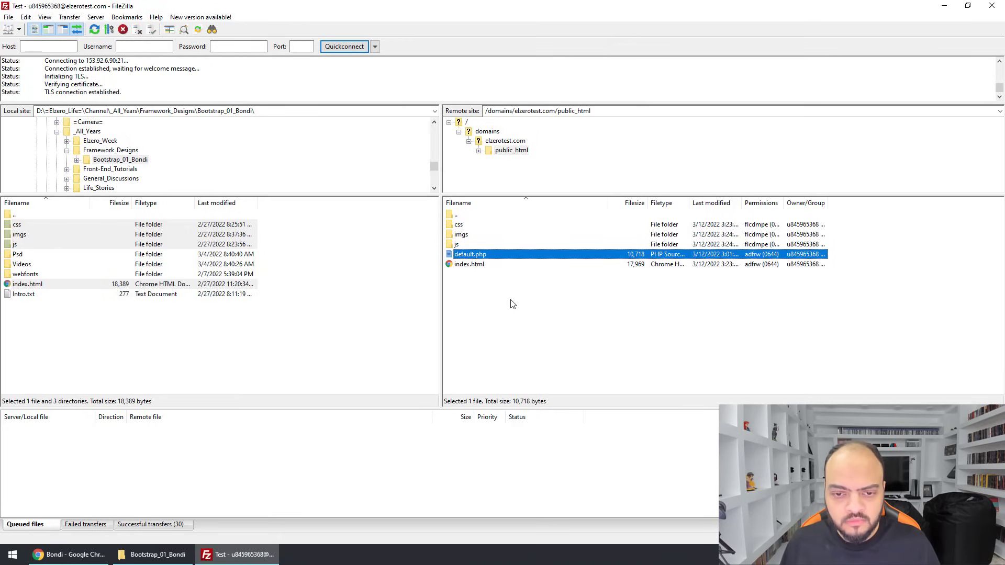
pyautogui.click(104, 554)
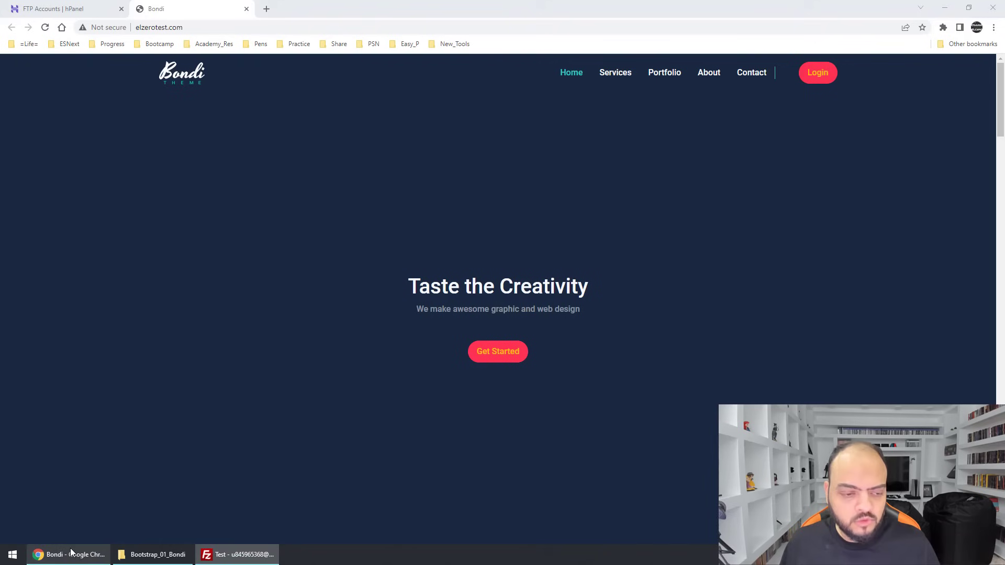
pyautogui.press('F5')
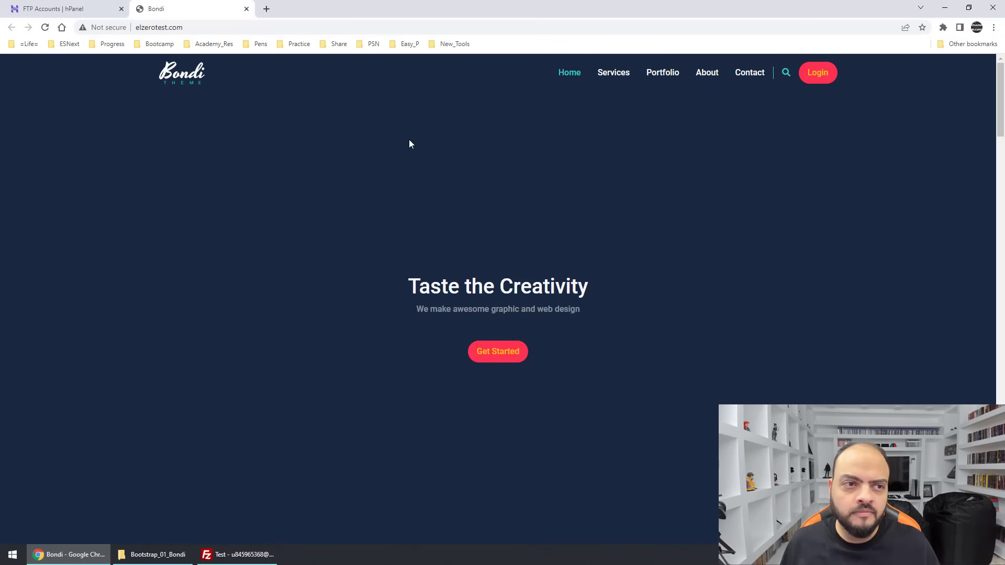
pyautogui.scroll(-20, 462, 153)
pyautogui.scroll(-15, 638, 212)
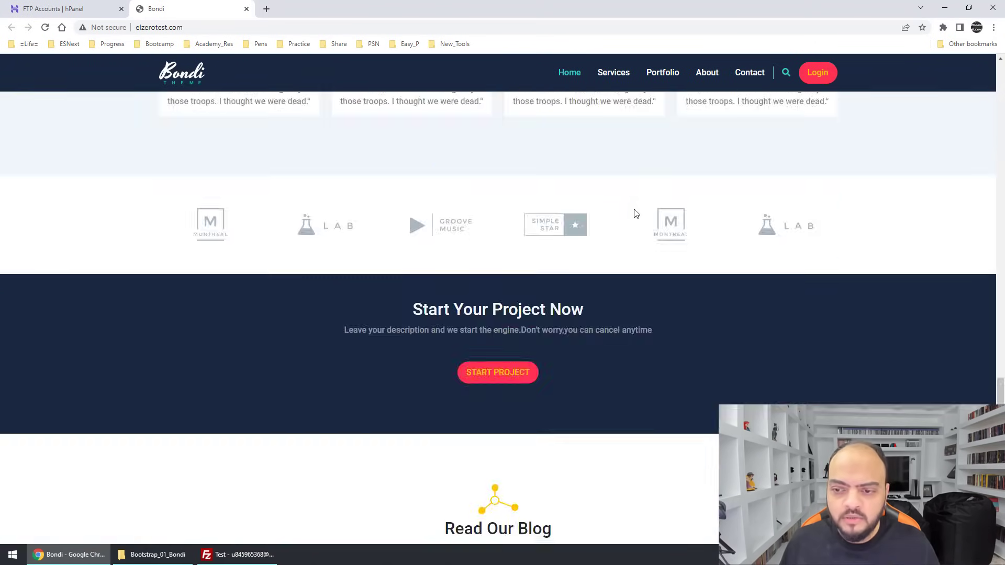
pyautogui.scroll(18, 693, 265)
pyautogui.scroll(20, 674, 284)
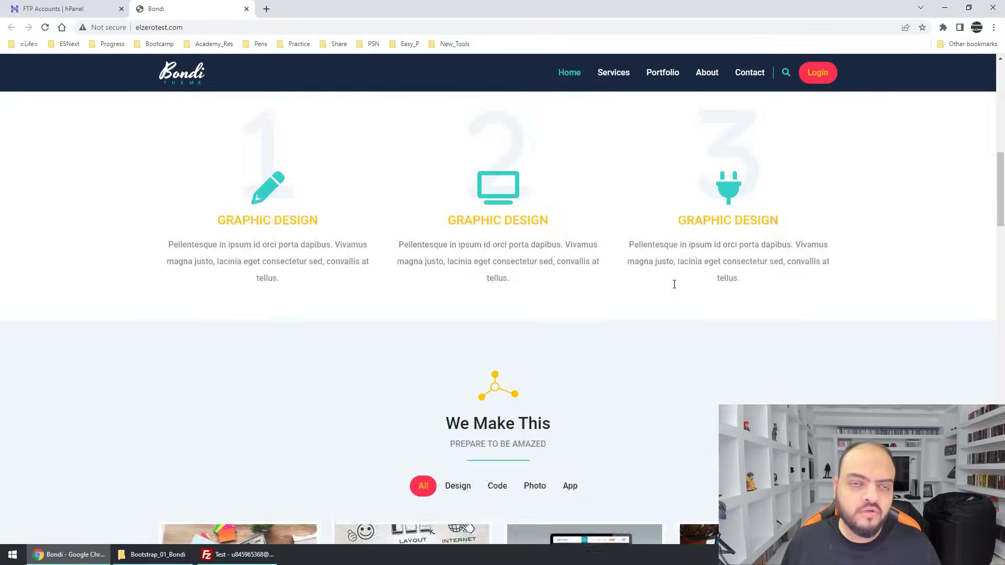